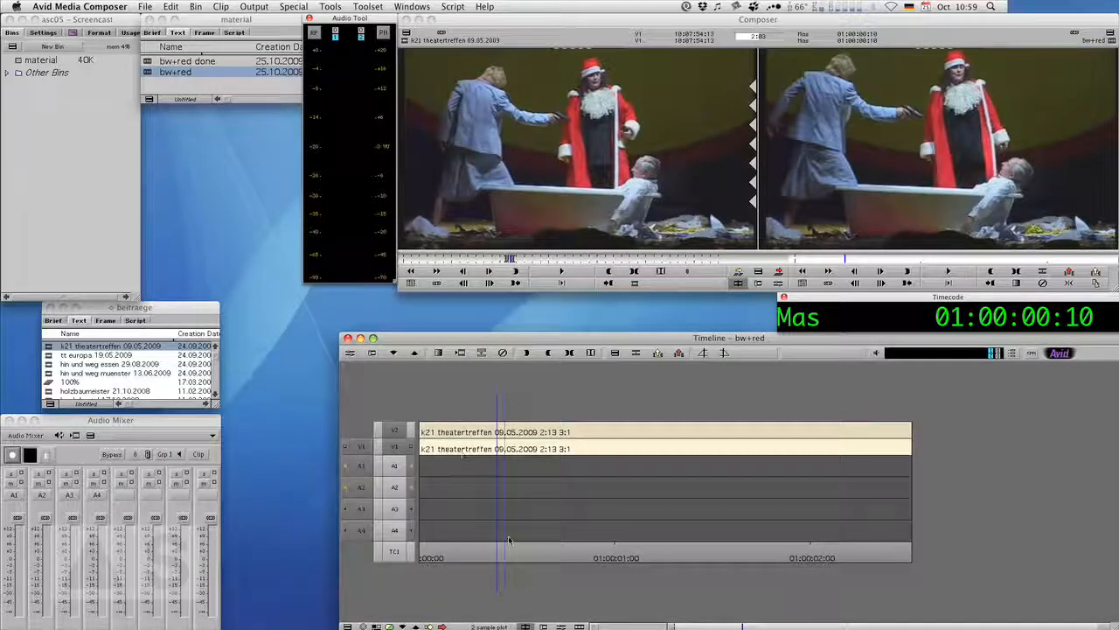
Apply the Color Effect from the Image category of the Effect Palette to the V1 clip.
{"action": "left_click_drag", "start_coordinate": [499, 560], "coordinate": [546, 558]}
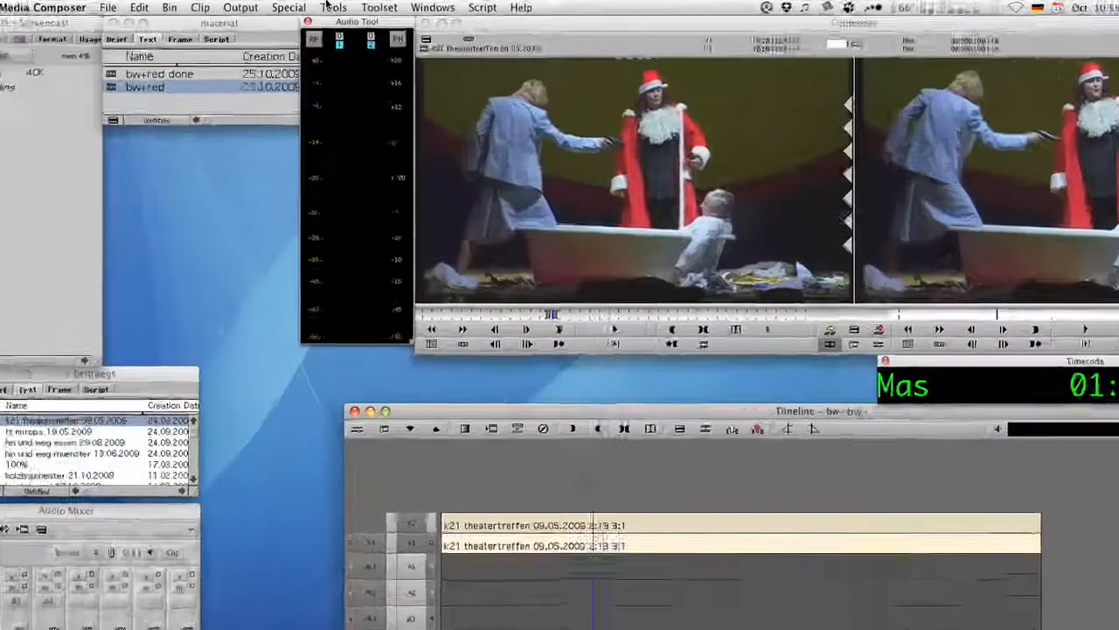
{"action": "left_click", "coordinate": [328, 6]}
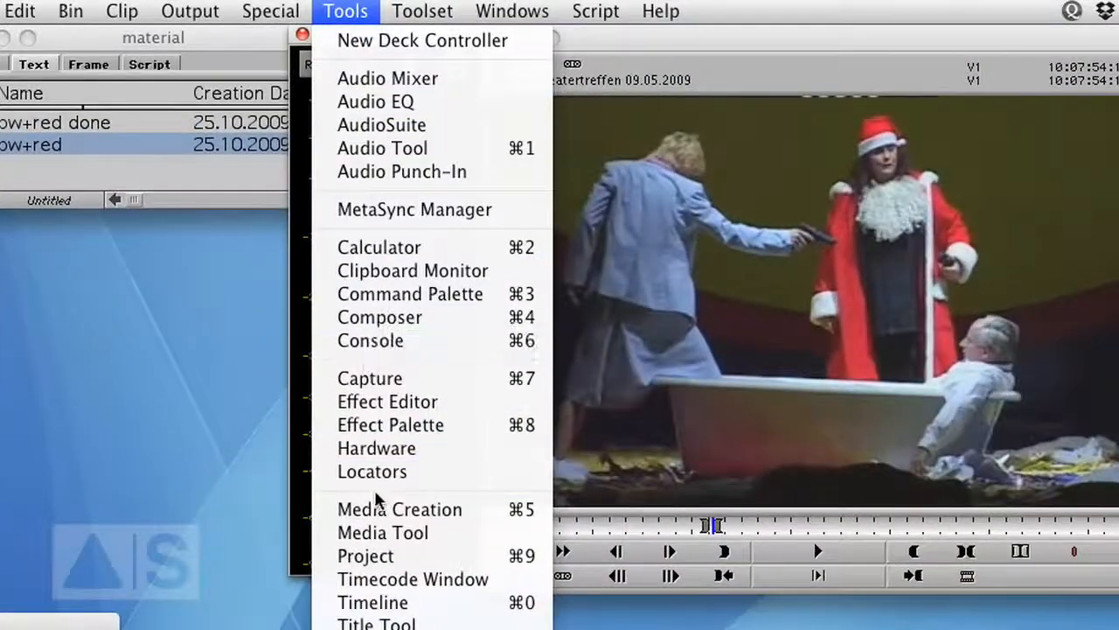
{"action": "left_click", "coordinate": [411, 426]}
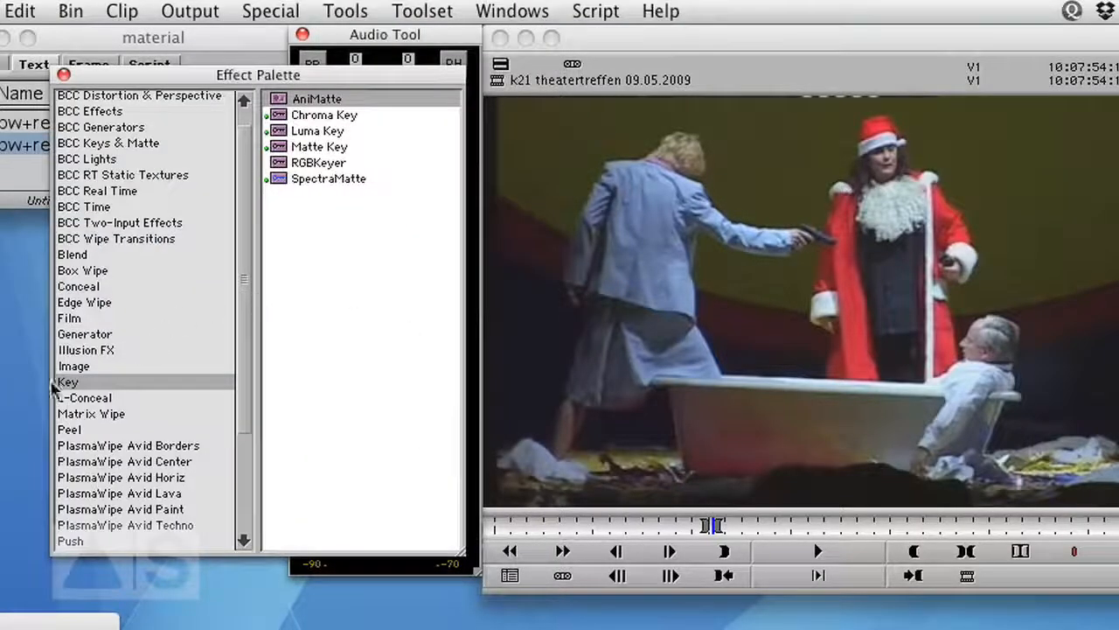
{"action": "left_click", "coordinate": [75, 365]}
{"action": "left_click", "coordinate": [281, 148]}
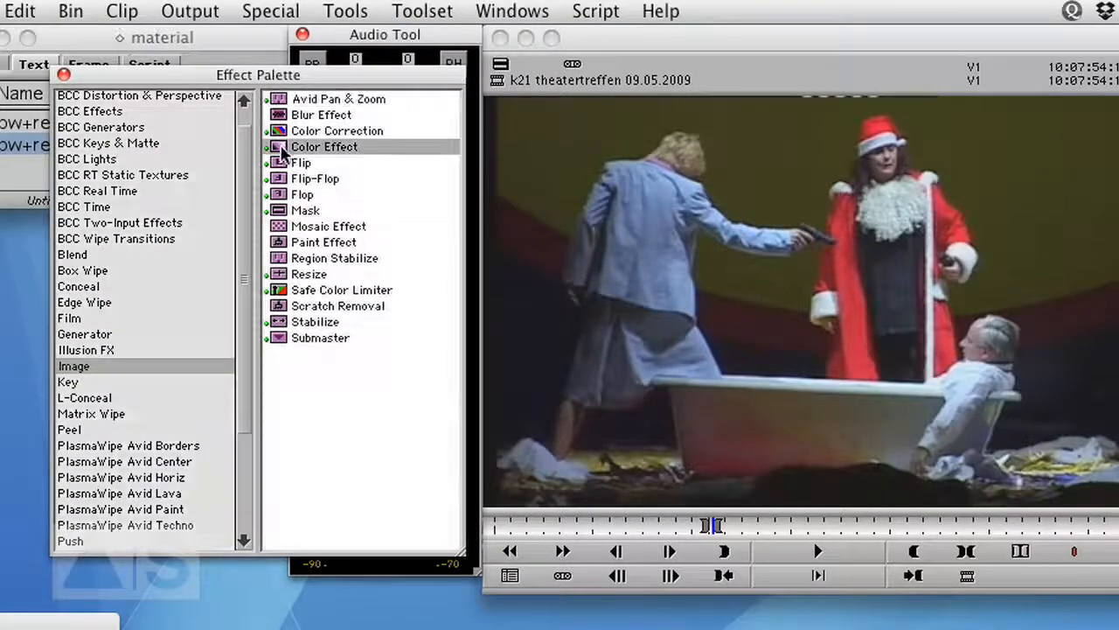
{"action": "left_click_drag", "start_coordinate": [281, 149], "coordinate": [726, 316]}
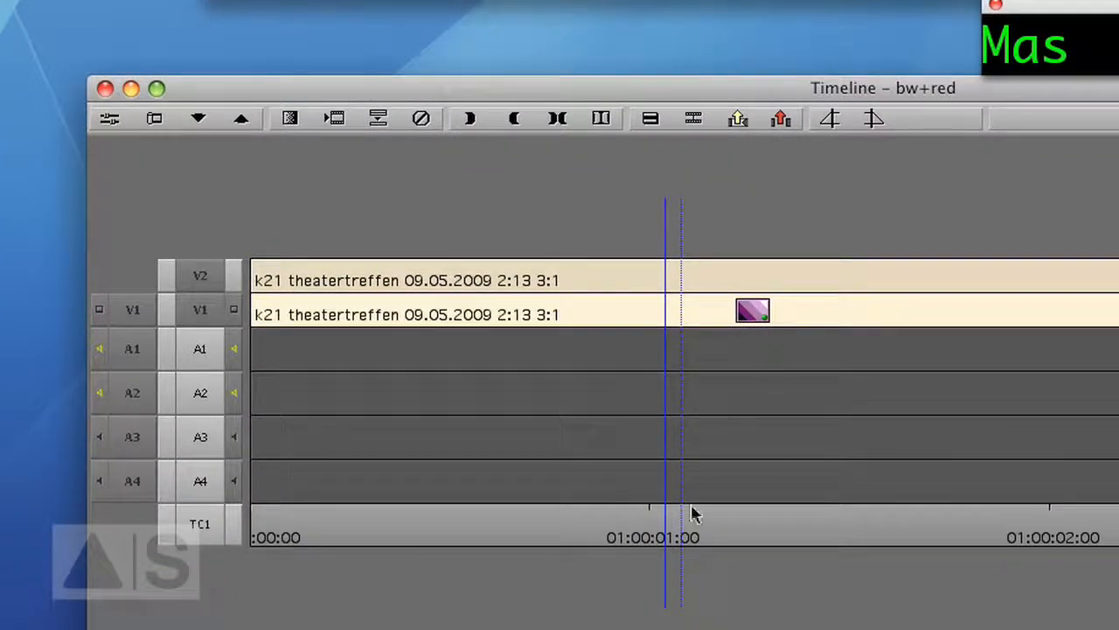
Open the Color Effect in the Effect Editor and set its saturation to -100.
{"action": "left_click_drag", "start_coordinate": [682, 537], "coordinate": [762, 509]}
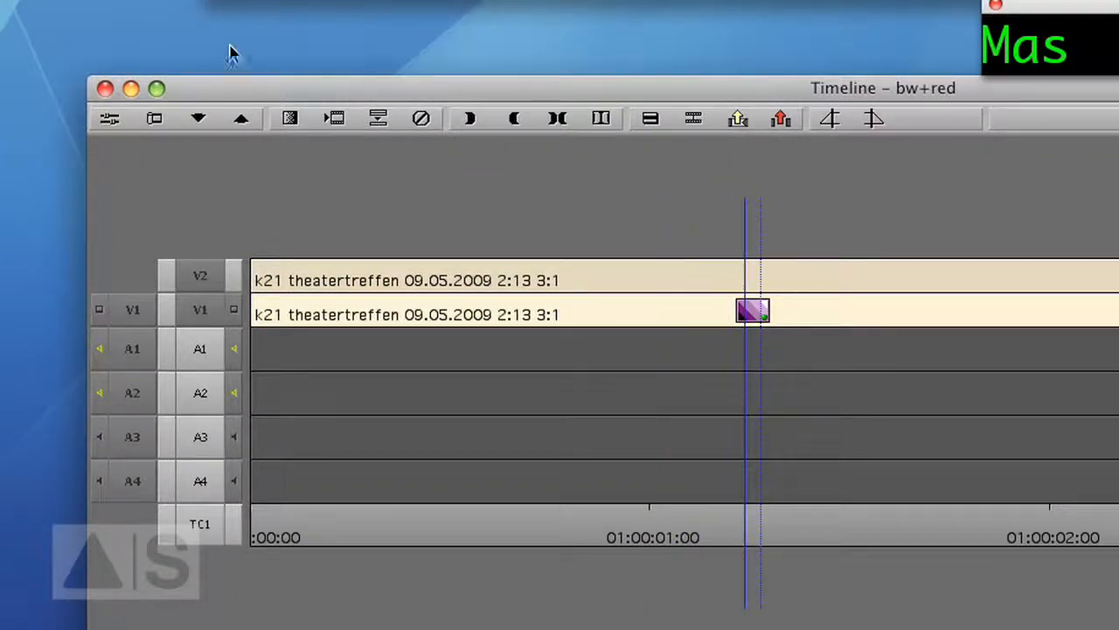
{"action": "left_click", "coordinate": [109, 118]}
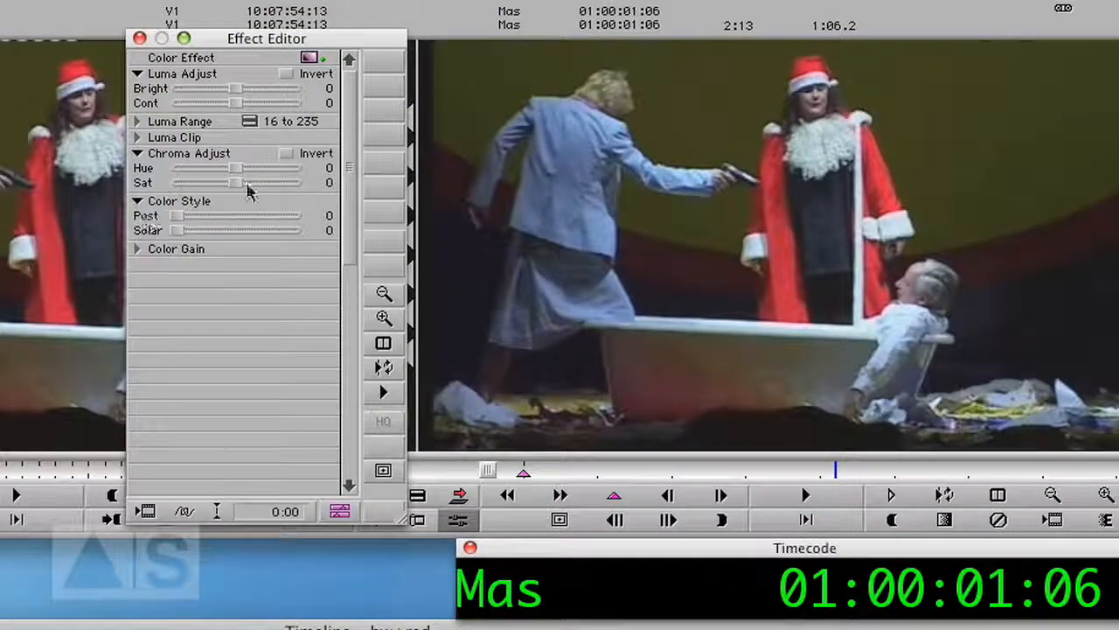
{"action": "left_click_drag", "start_coordinate": [237, 182], "coordinate": [155, 182]}
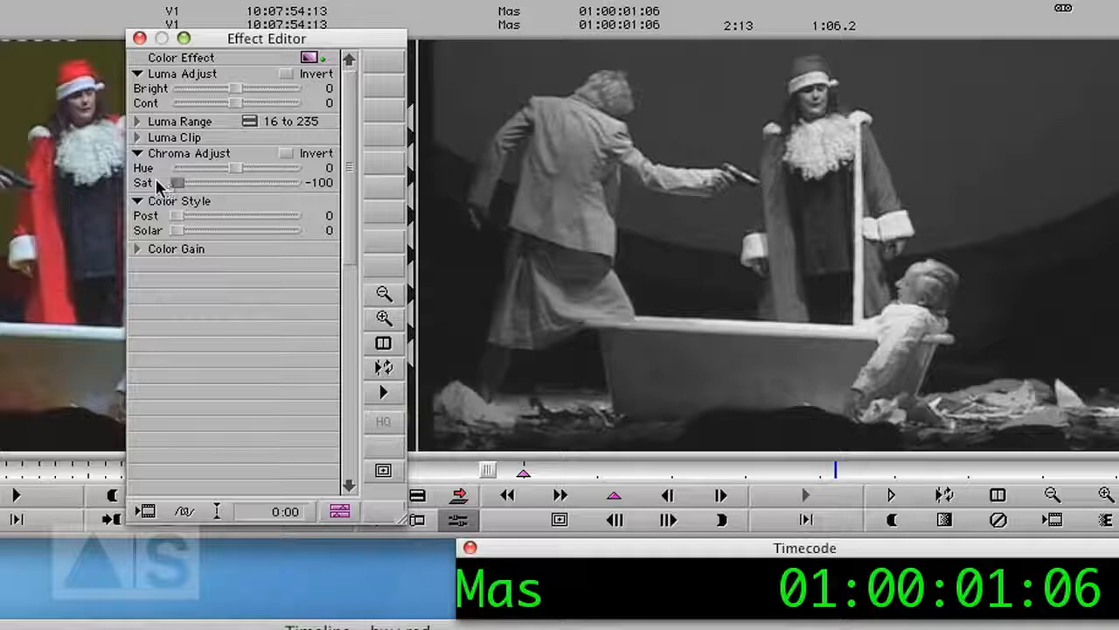
Expand Luma Range and set Gamma to -7 and the white point to 218.
{"action": "left_click", "coordinate": [138, 123]}
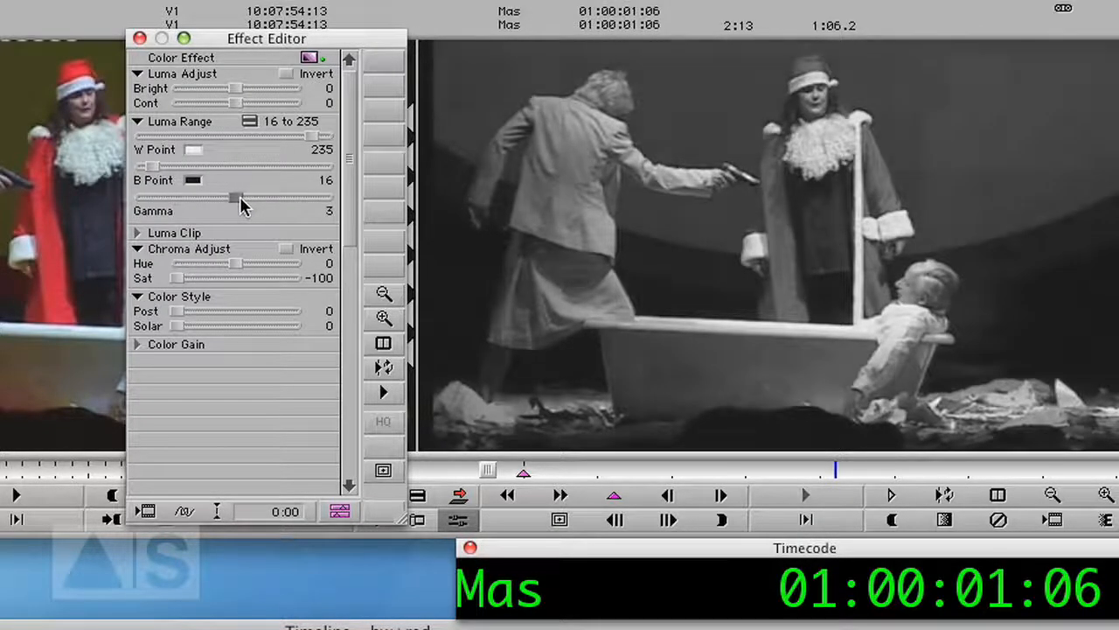
{"action": "left_click_drag", "start_coordinate": [242, 202], "coordinate": [226, 199]}
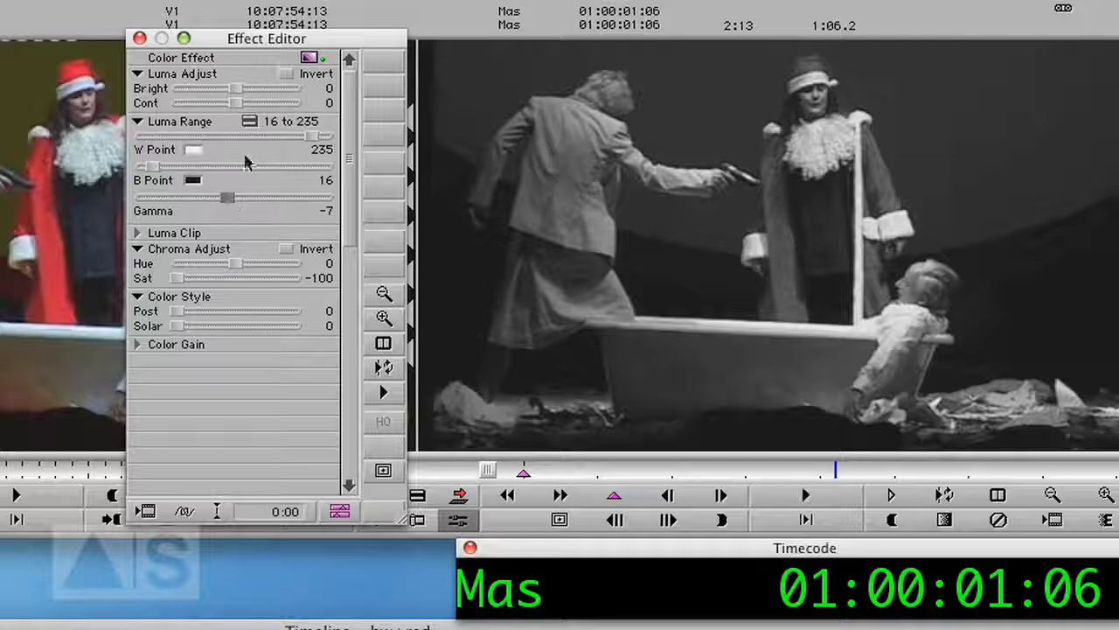
{"action": "left_click_drag", "start_coordinate": [313, 138], "coordinate": [298, 141]}
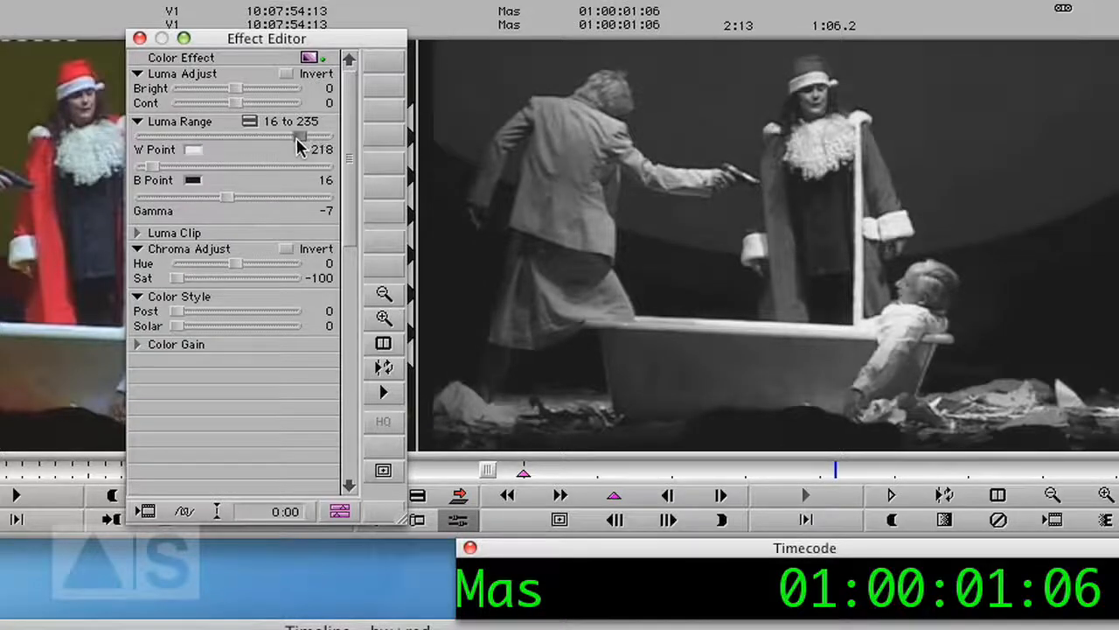
{"action": "key", "text": "y"}
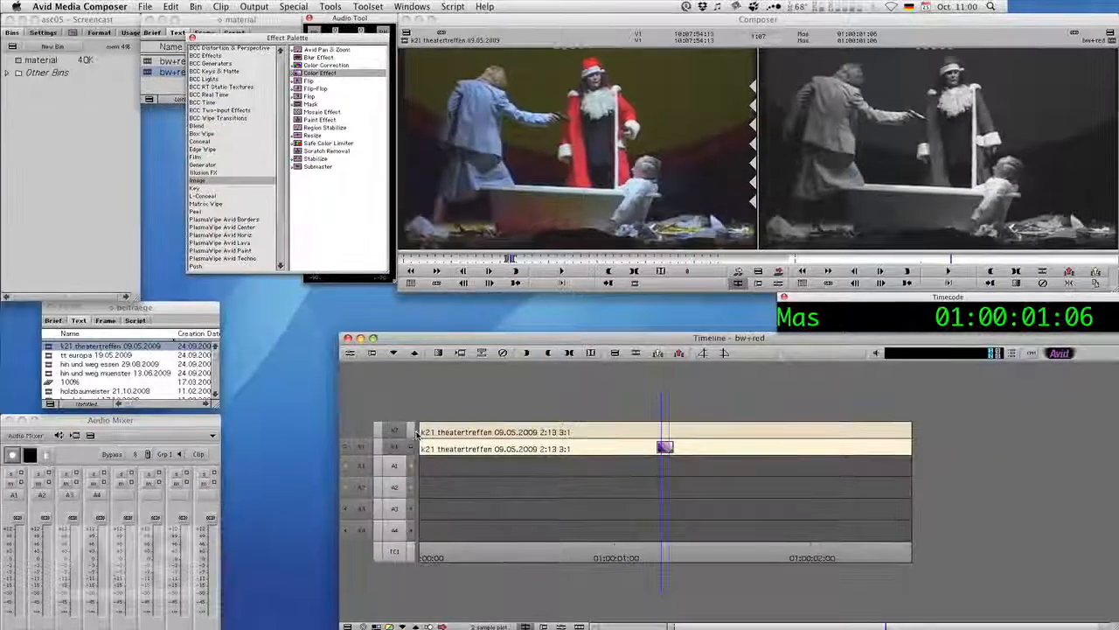
Apply the SpectraMatte key to the V2 clip above the Color Effect.
{"action": "left_click", "coordinate": [411, 430]}
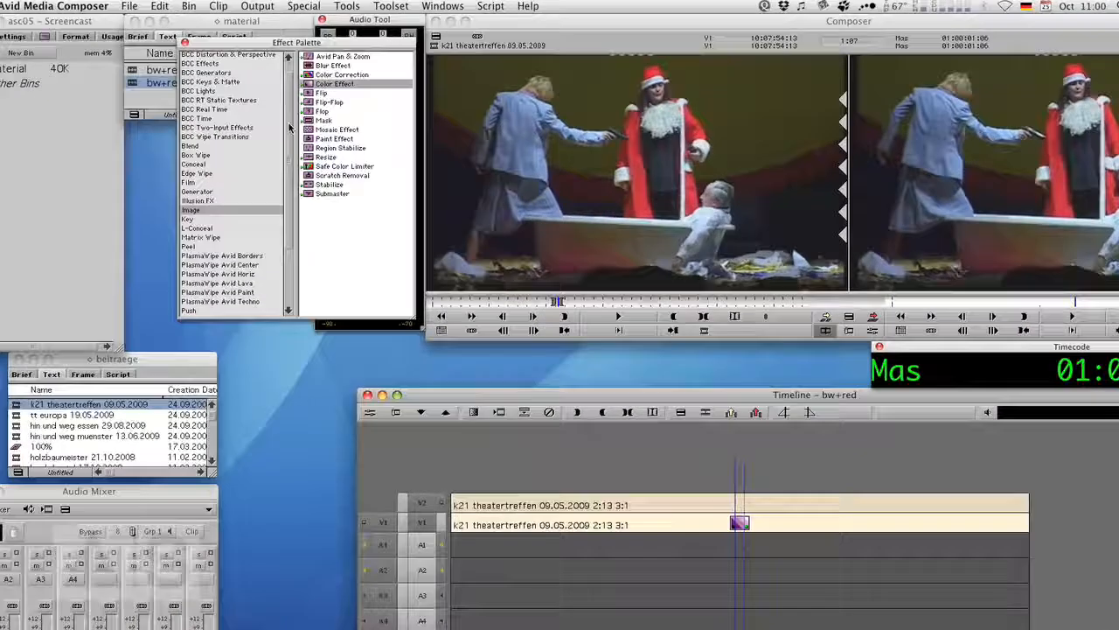
{"action": "left_click_drag", "start_coordinate": [280, 107], "coordinate": [275, 151]}
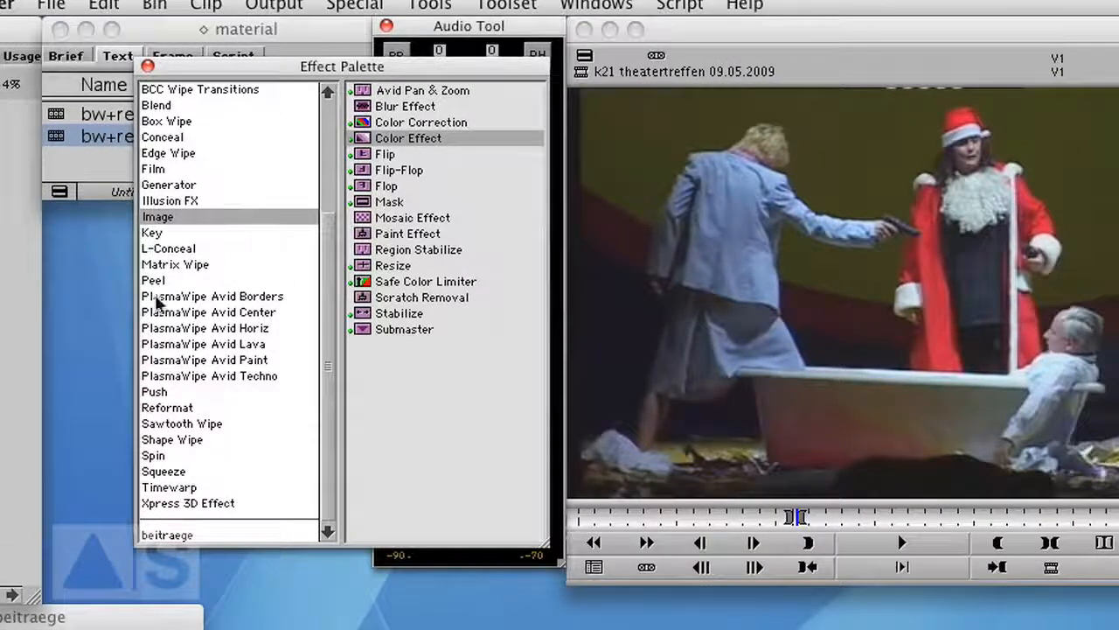
{"action": "left_click", "coordinate": [163, 234]}
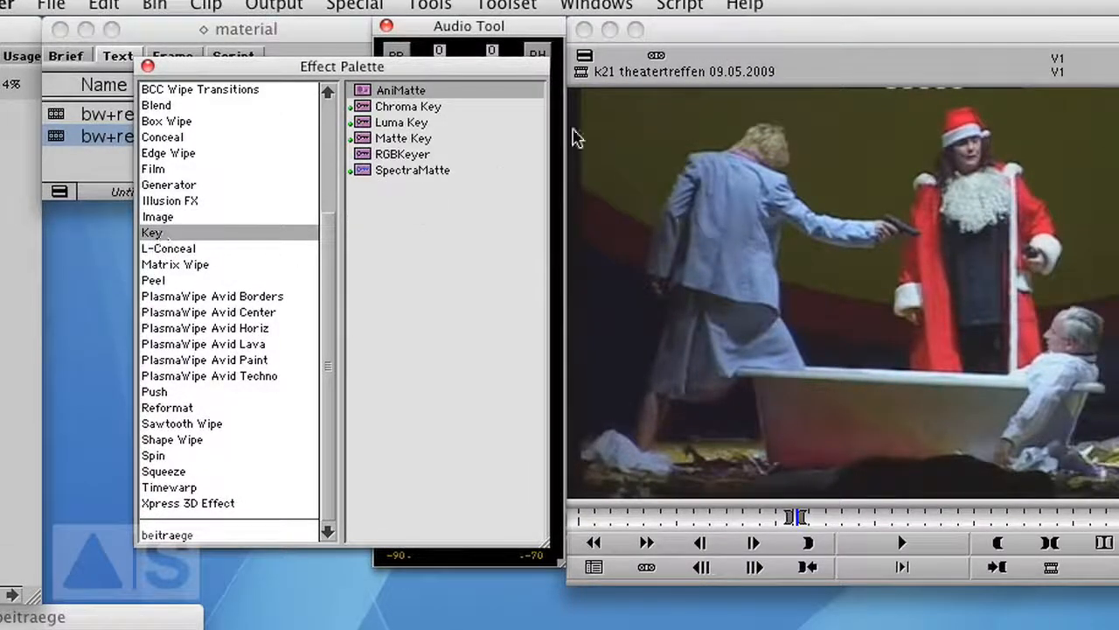
{"action": "left_click", "coordinate": [359, 170]}
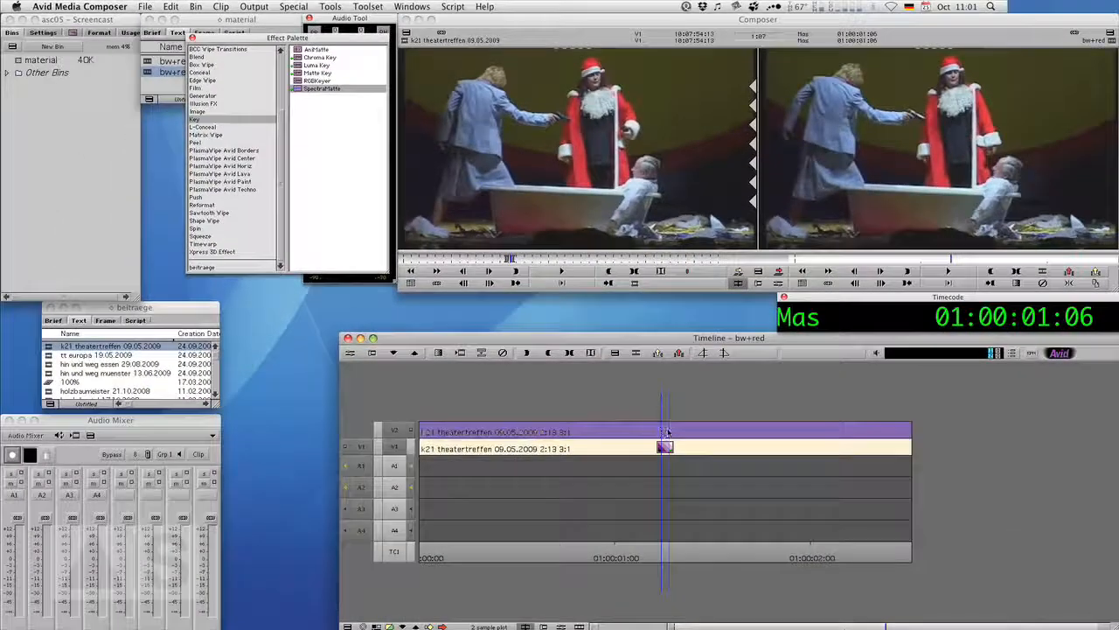
{"action": "left_click_drag", "start_coordinate": [667, 432], "coordinate": [669, 431]}
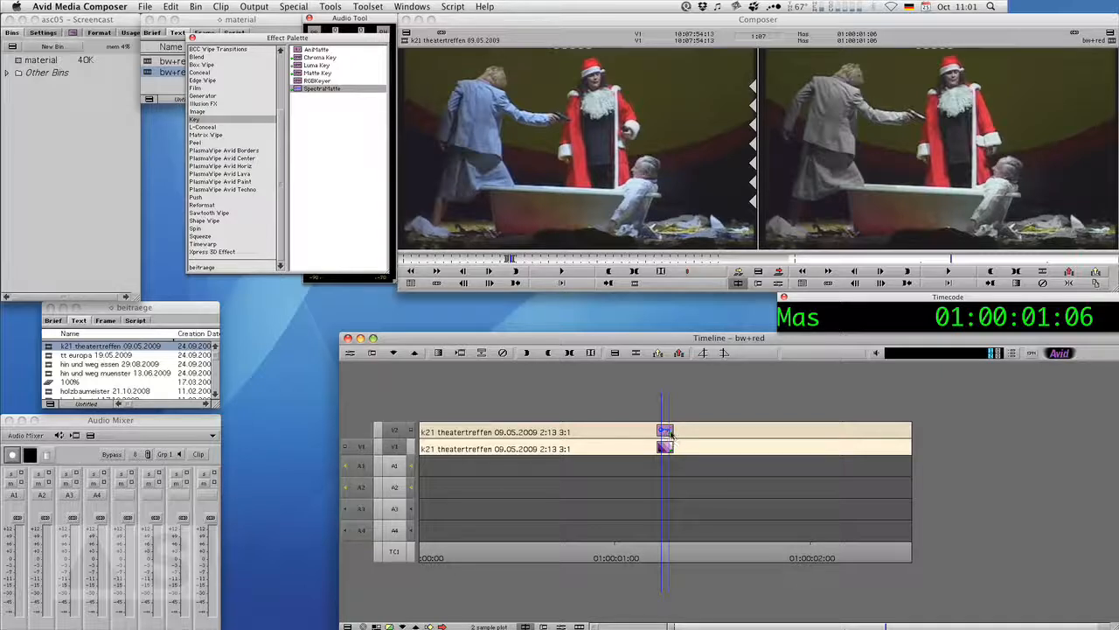
Open SpectraMatte in the Effect Editor and sample Santa's red coat as the key color.
{"action": "left_click", "coordinate": [351, 354]}
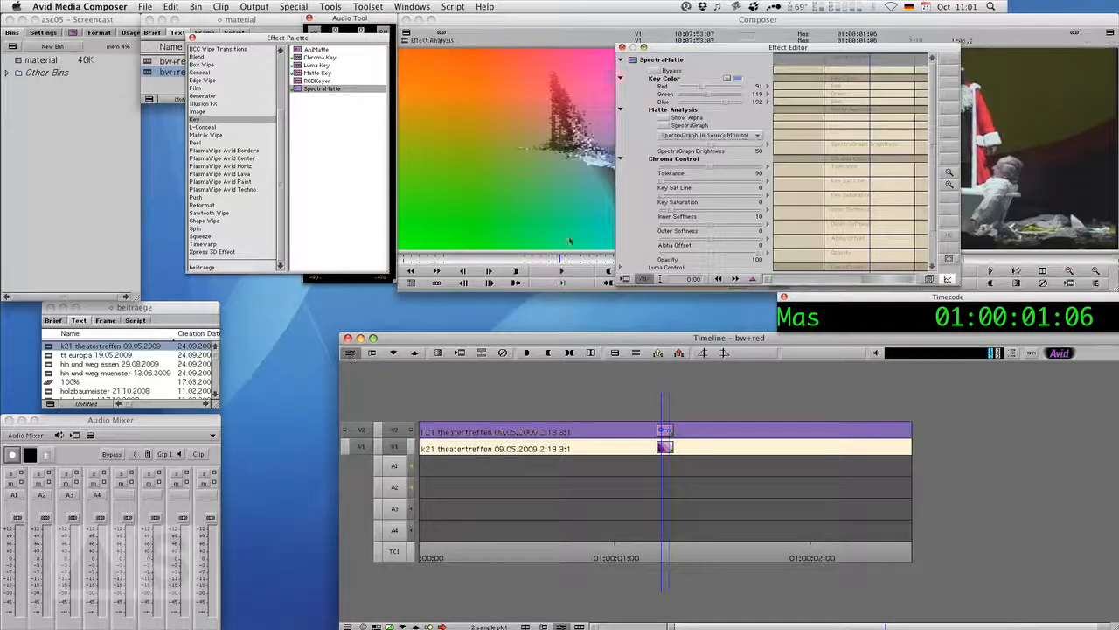
{"action": "left_click_drag", "start_coordinate": [777, 47], "coordinate": [577, 267]}
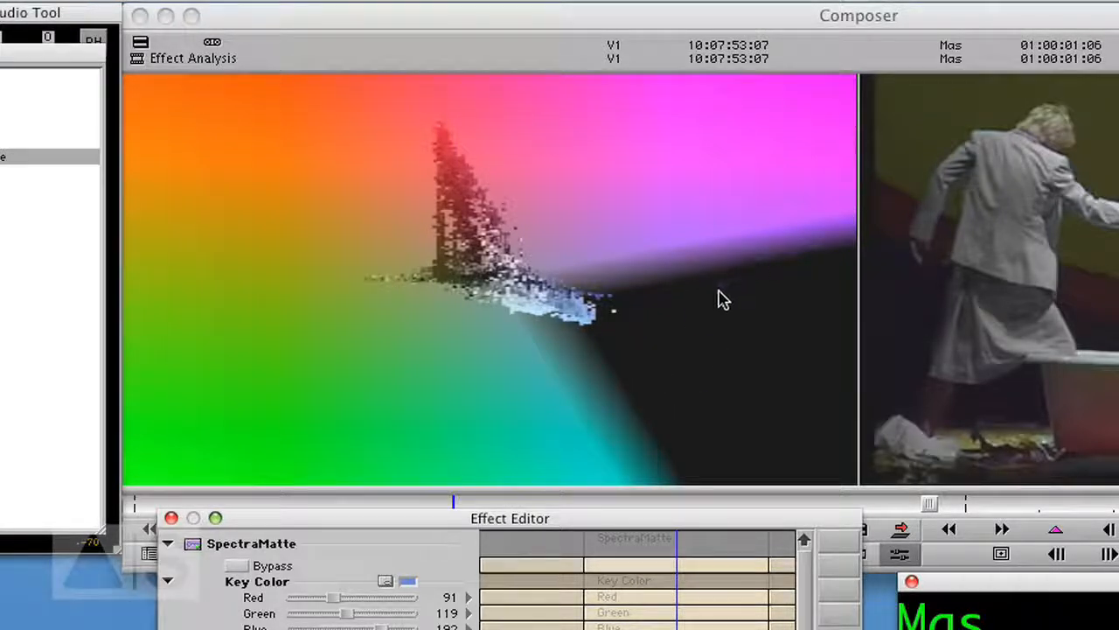
{"action": "left_click_drag", "start_coordinate": [409, 582], "coordinate": [1034, 298]}
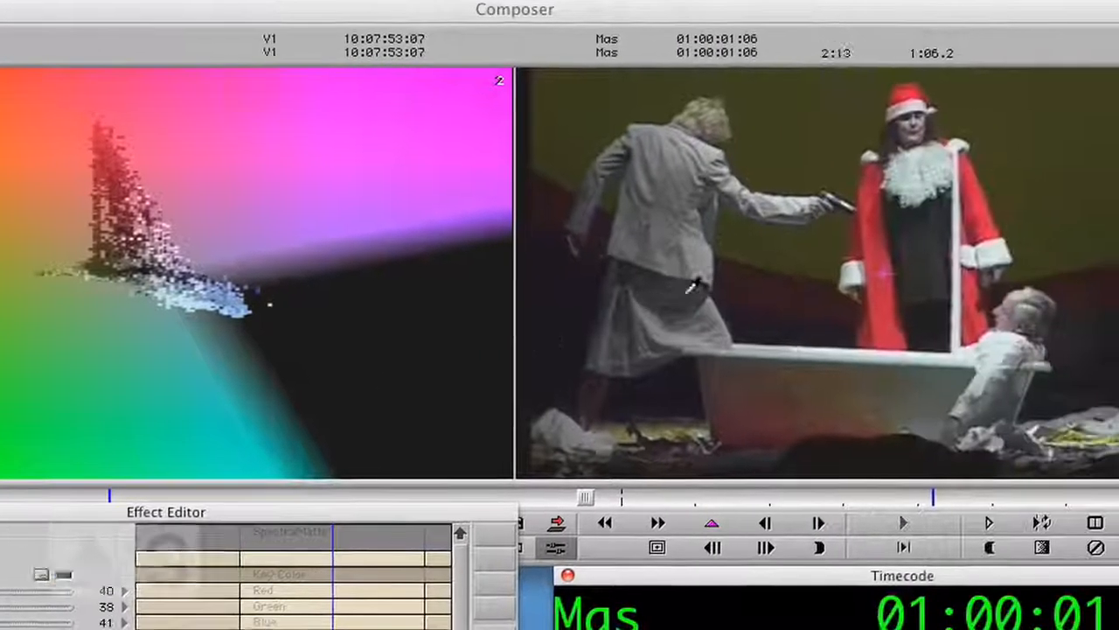
{"action": "left_click_drag", "start_coordinate": [691, 288], "coordinate": [880, 254]}
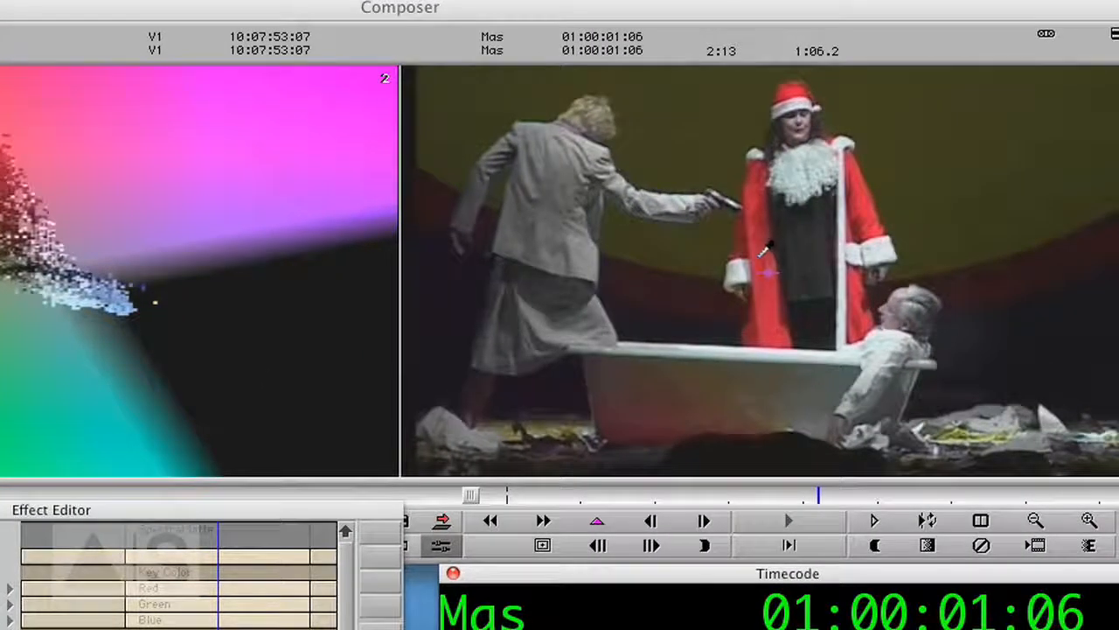
{"action": "left_click_drag", "start_coordinate": [764, 253], "coordinate": [775, 268]}
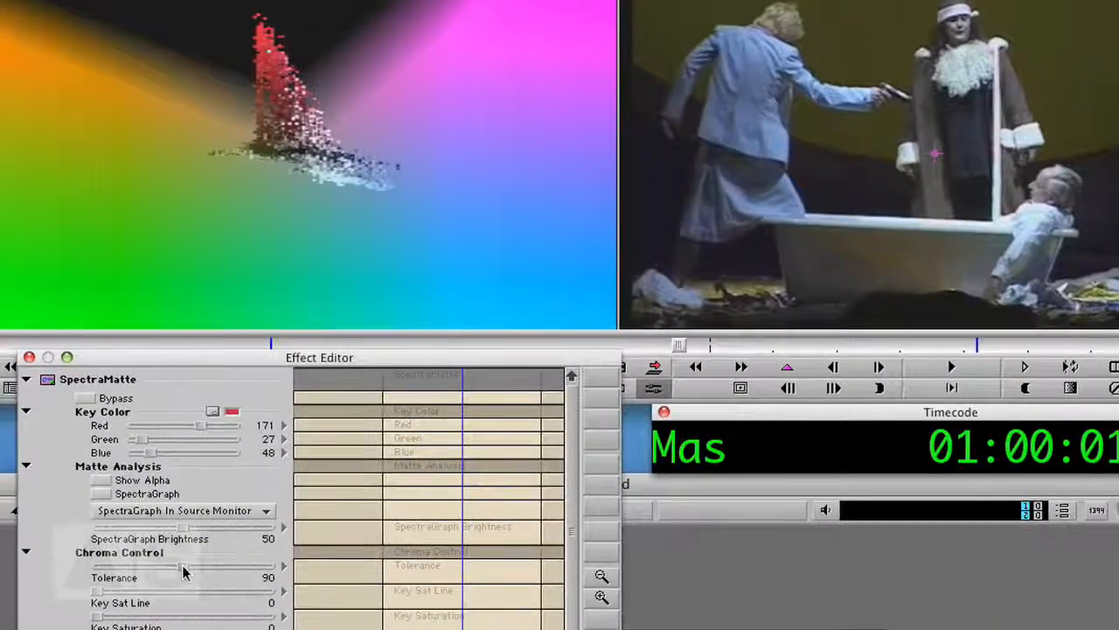
Set the tolerance to 101 and Key Sat Line to 10 while previewing the alpha matte.
{"action": "left_click_drag", "start_coordinate": [184, 570], "coordinate": [207, 571]}
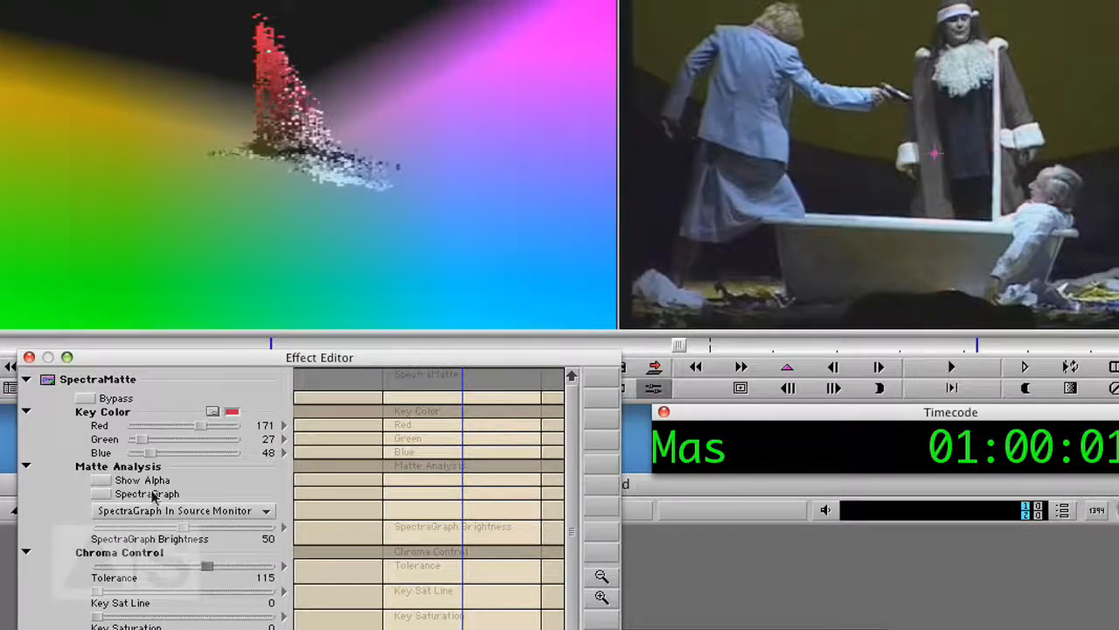
{"action": "left_click", "coordinate": [100, 481]}
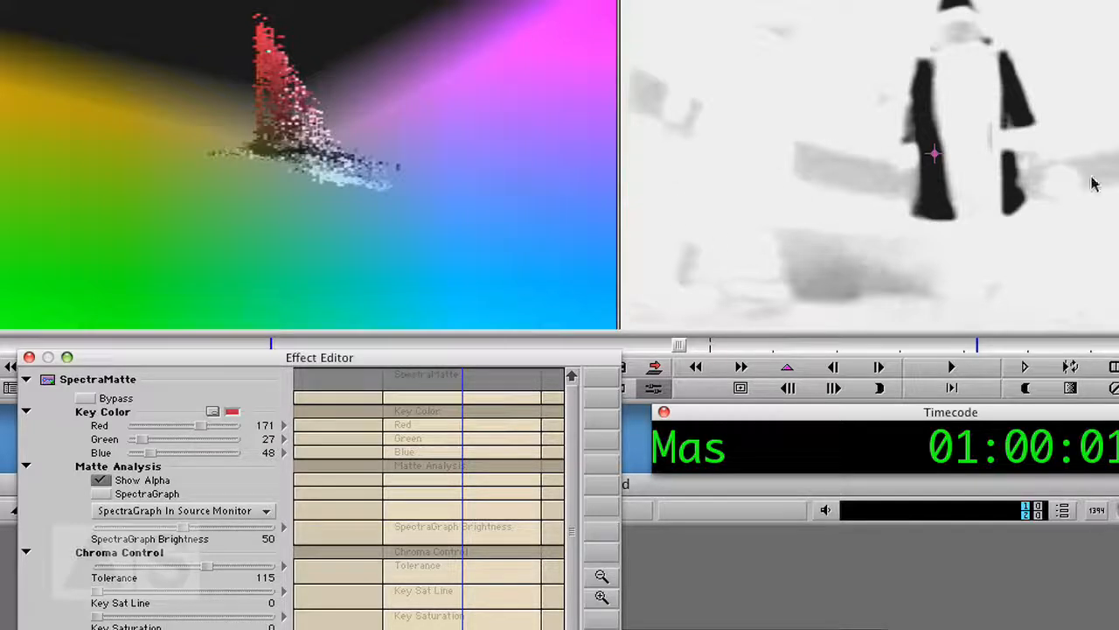
{"action": "left_click_drag", "start_coordinate": [100, 594], "coordinate": [114, 597]}
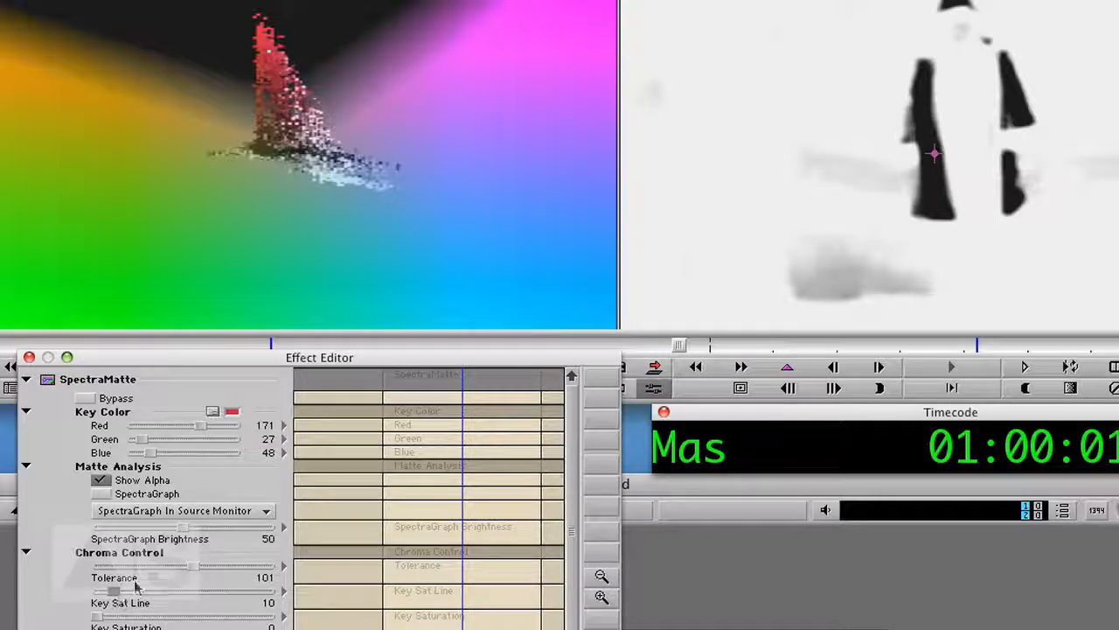
{"action": "left_click", "coordinate": [101, 483]}
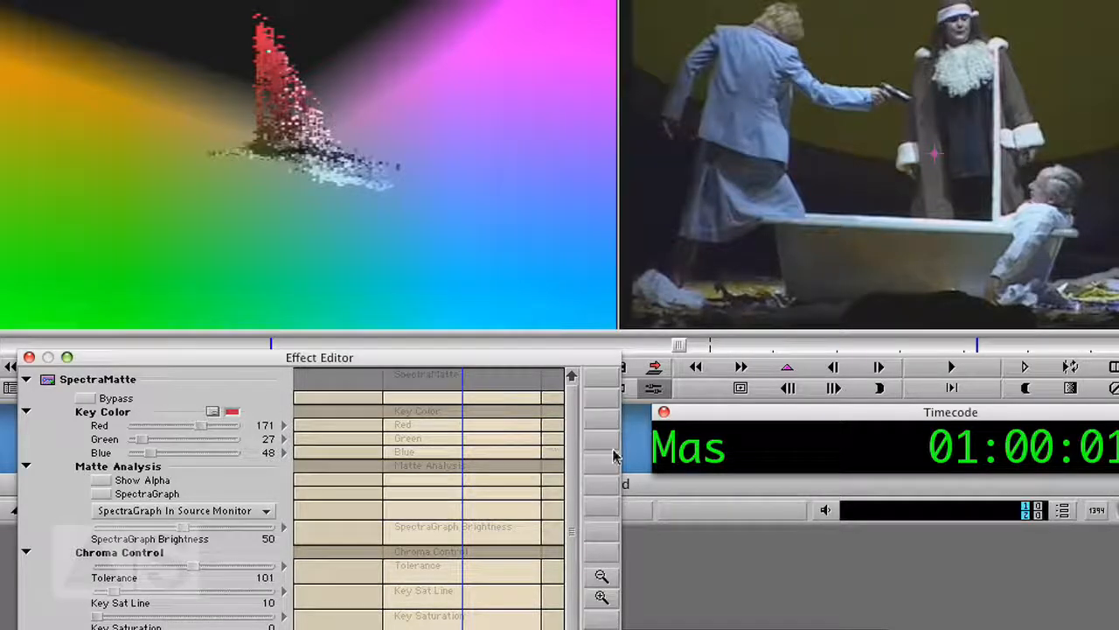
Promote the SpectraMatte effect to a 3D Warp effect.
{"action": "scroll", "coordinate": [564, 469], "scroll_direction": "down", "scroll_amount": 1}
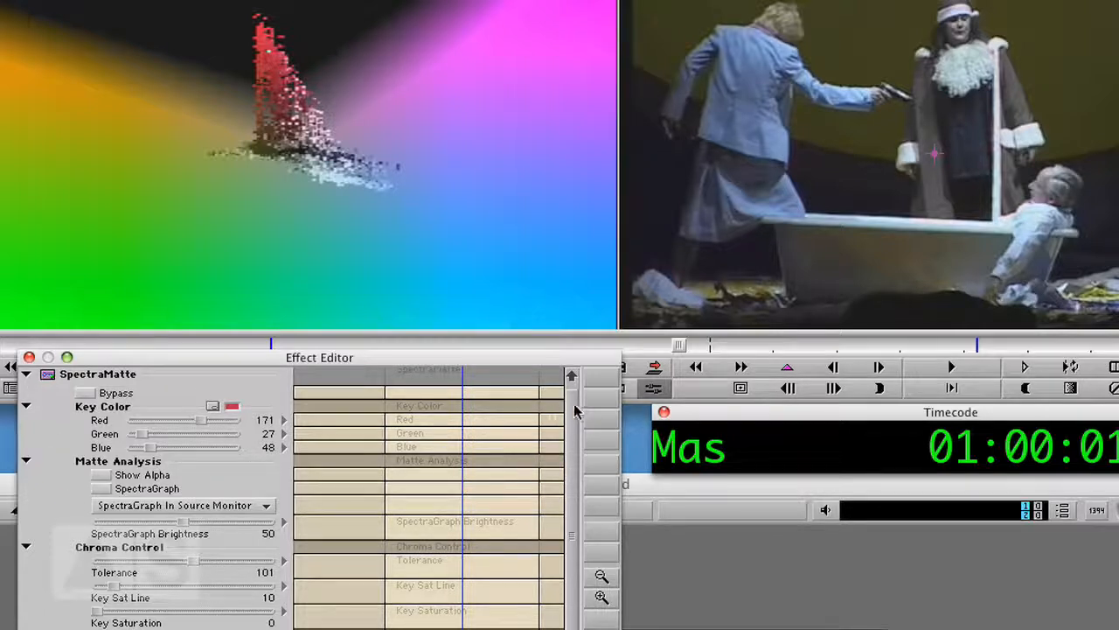
{"action": "left_click_drag", "start_coordinate": [574, 411], "coordinate": [575, 430]}
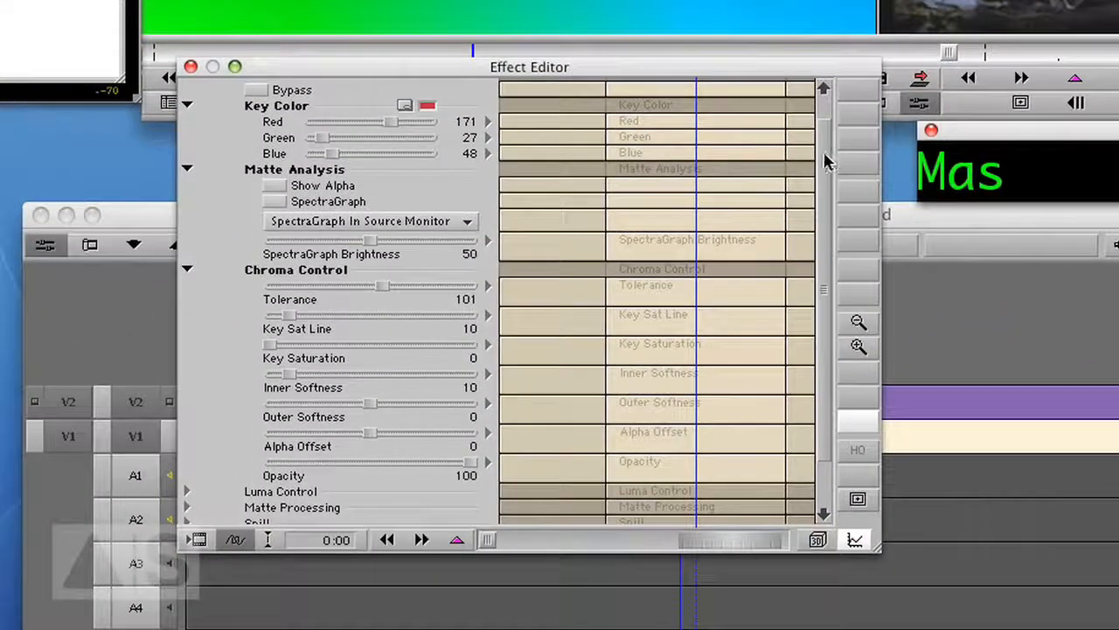
{"action": "left_click", "coordinate": [818, 542]}
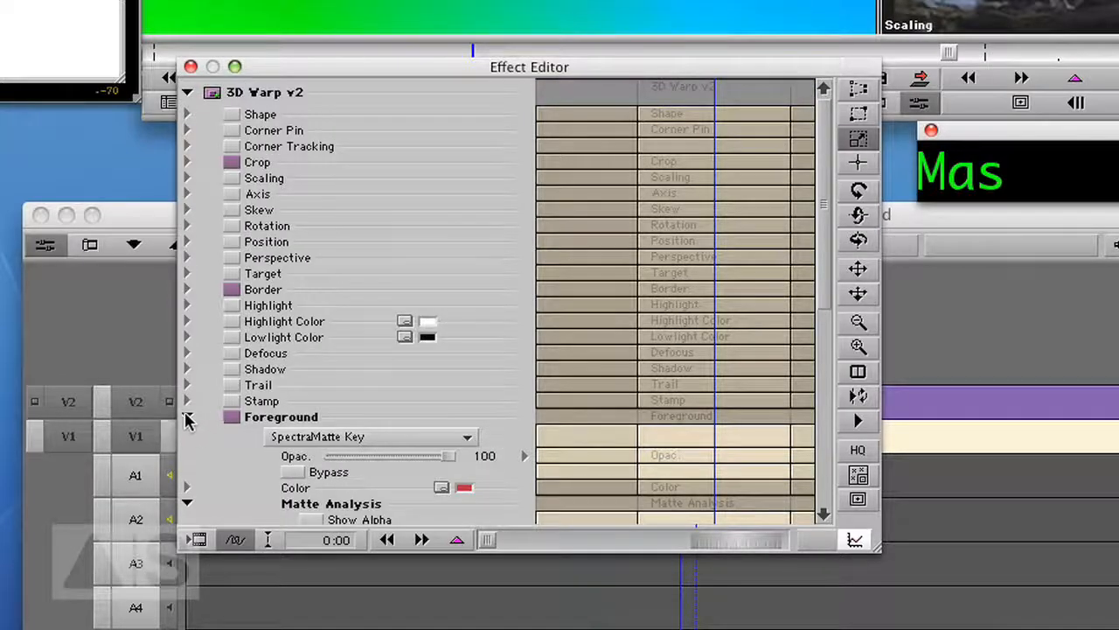
Turn on Invert Key in the Foreground key settings of the promoted effect.
{"action": "left_click", "coordinate": [186, 417]}
{"action": "left_click", "coordinate": [186, 417]}
{"action": "left_click_drag", "start_coordinate": [819, 193], "coordinate": [811, 285]}
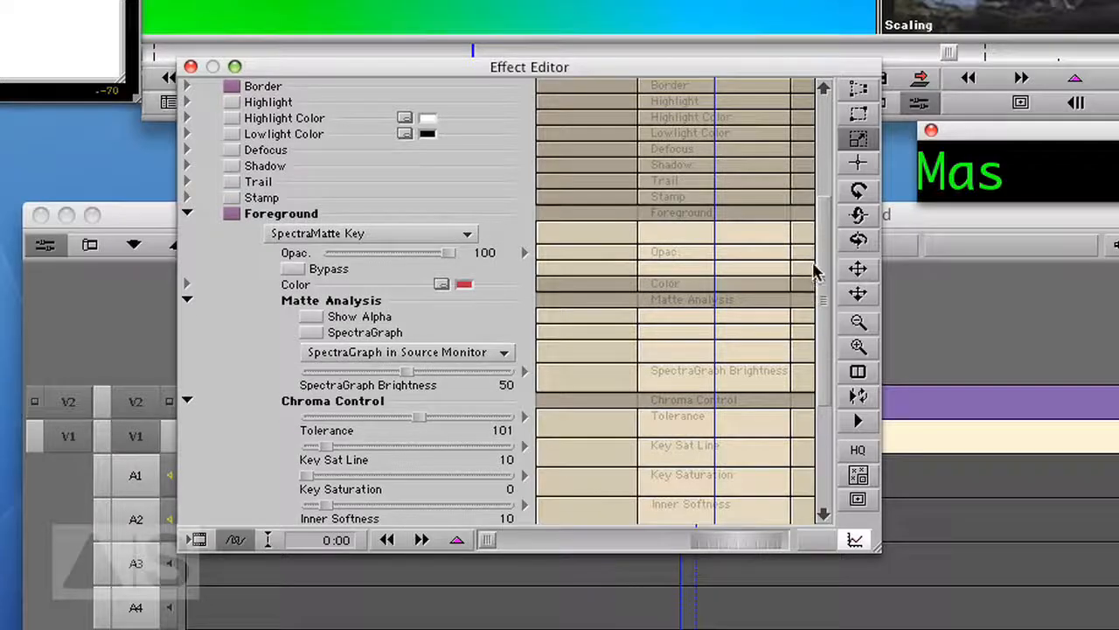
{"action": "left_click_drag", "start_coordinate": [828, 239], "coordinate": [792, 335]}
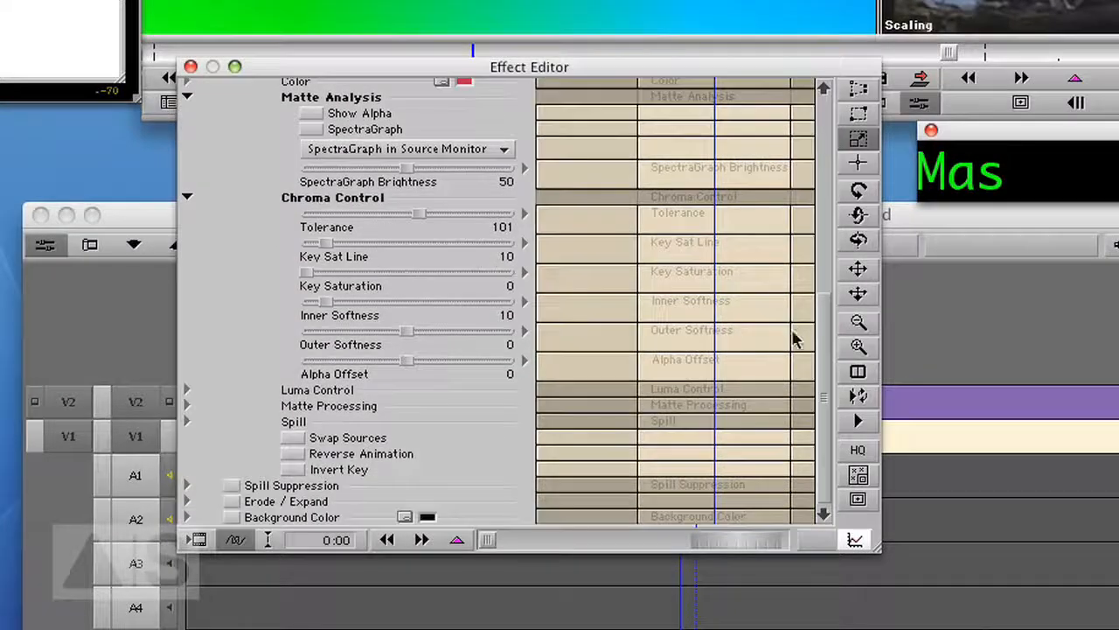
{"action": "left_click", "coordinate": [293, 469]}
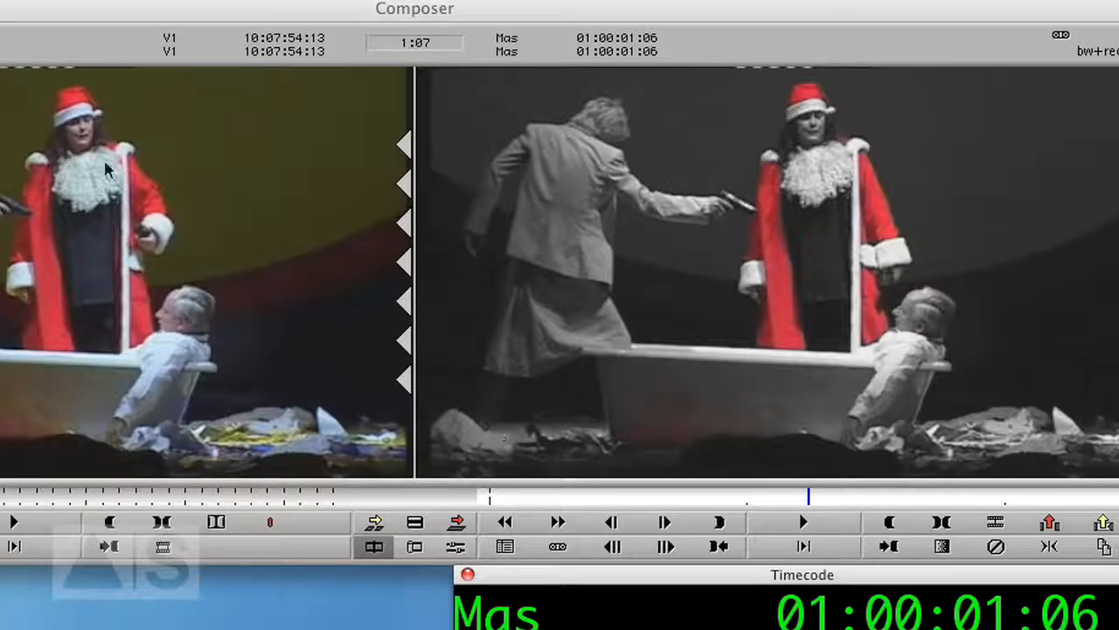
Apply the AniMatte key to the V2 segment and open it in the Effect Editor.
{"action": "key", "text": "super+8"}
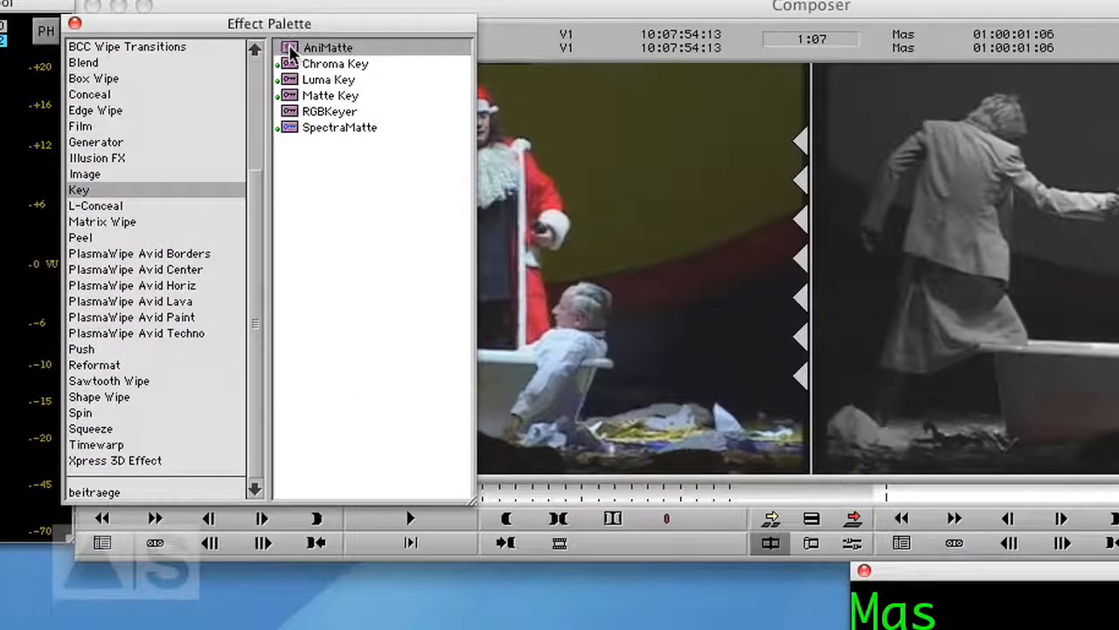
{"action": "left_click_drag", "start_coordinate": [290, 47], "coordinate": [661, 589]}
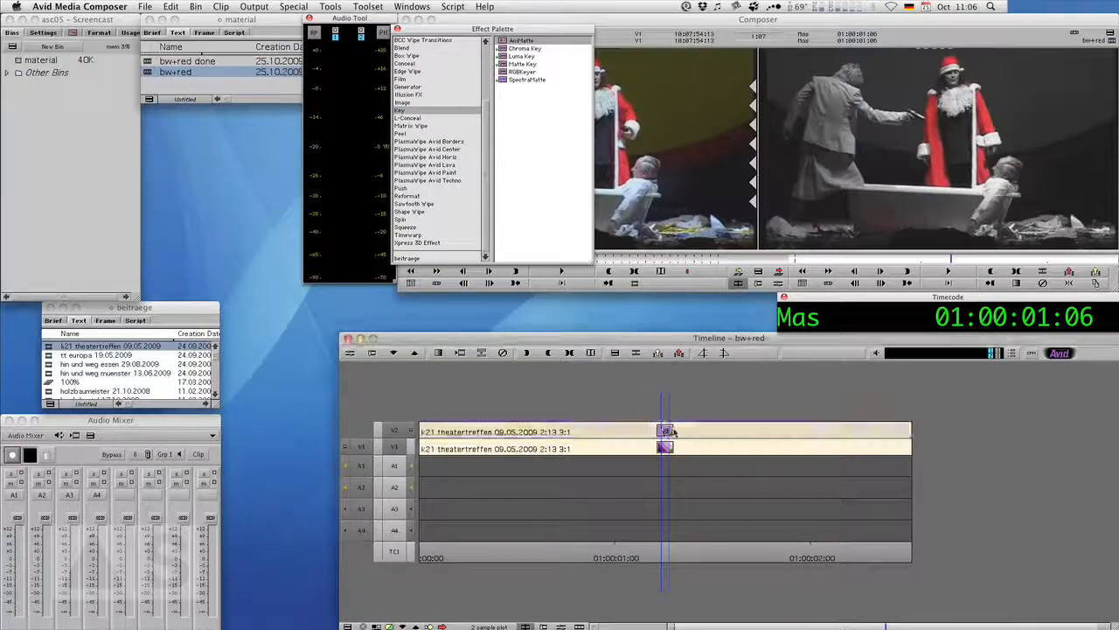
{"action": "left_click_drag", "start_coordinate": [672, 432], "coordinate": [673, 431]}
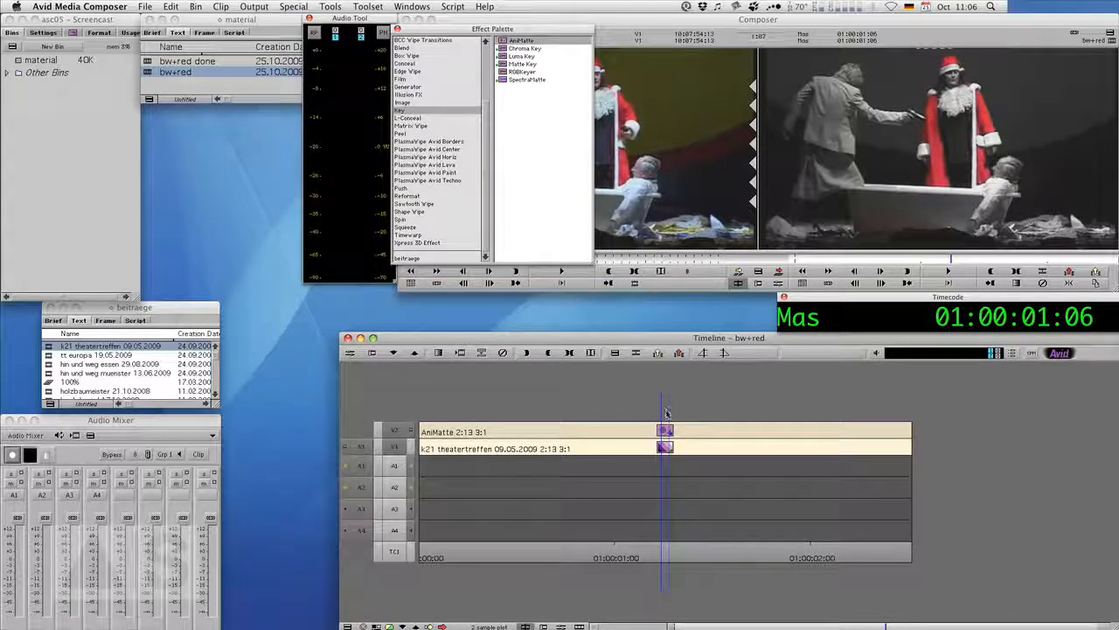
{"action": "left_click", "coordinate": [350, 352]}
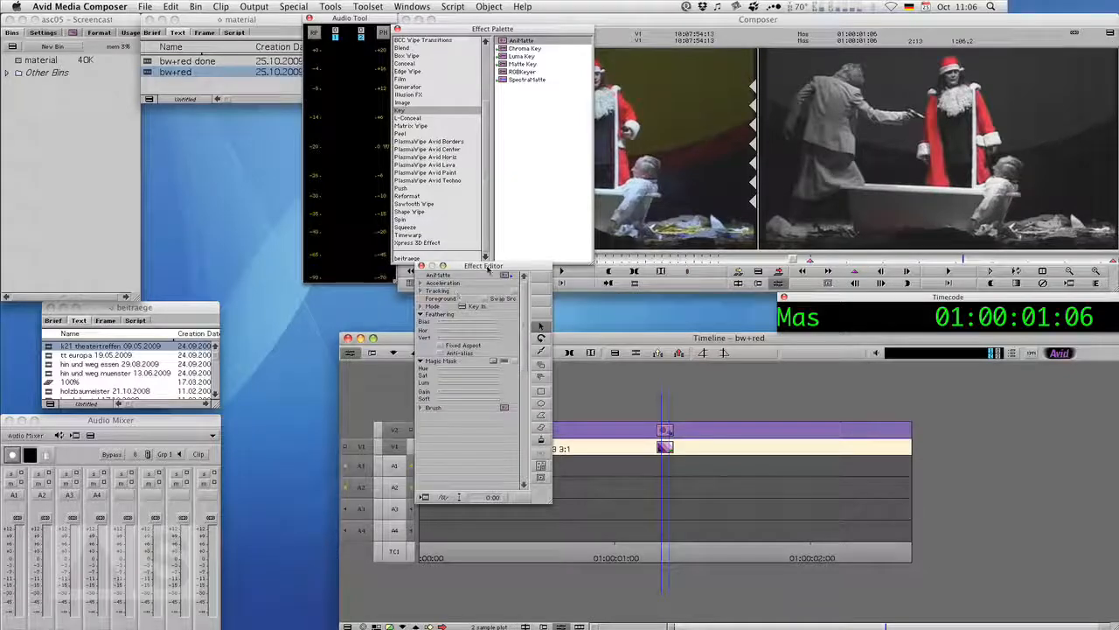
Draw an AniMatte rectangle mask around the bathtub area in the lower middle of the frame.
{"action": "left_click_drag", "start_coordinate": [487, 268], "coordinate": [675, 37]}
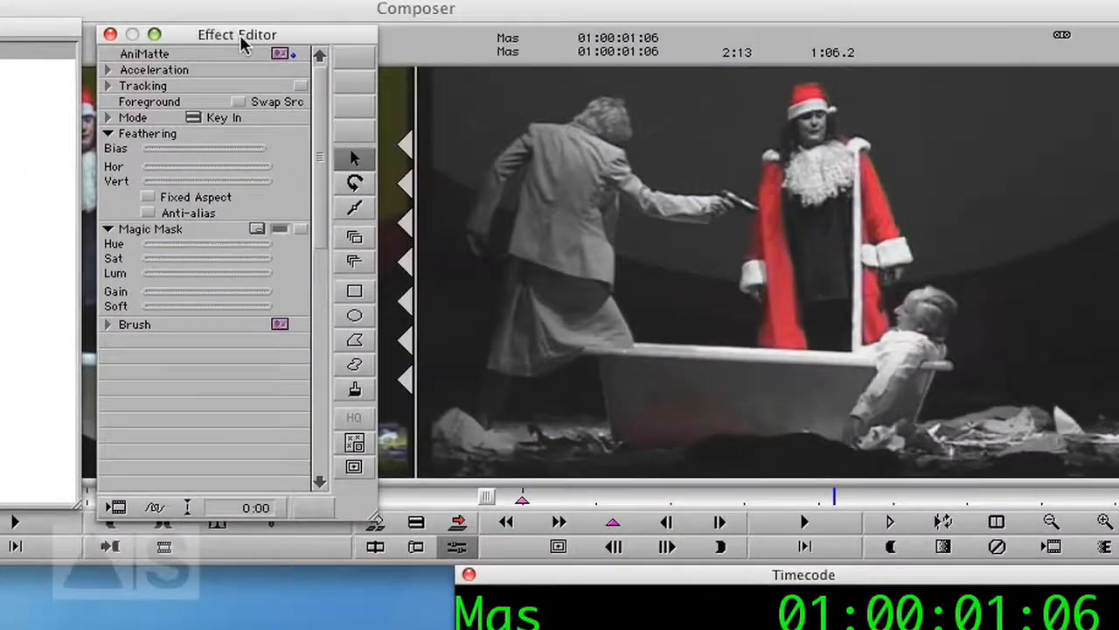
{"action": "left_click_drag", "start_coordinate": [243, 44], "coordinate": [230, 46]}
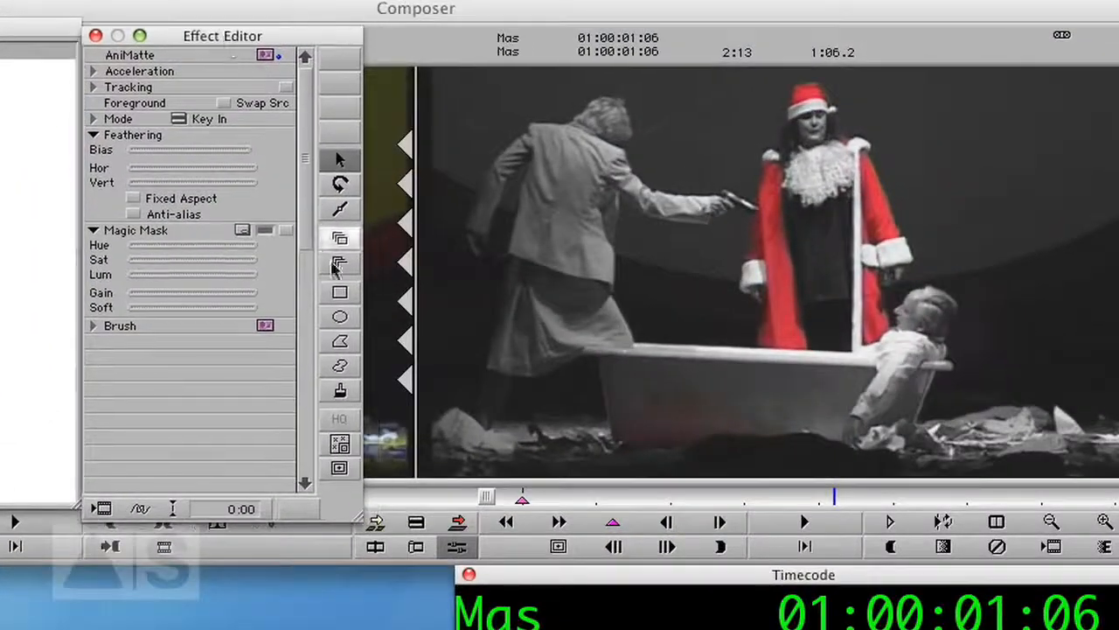
{"action": "left_click", "coordinate": [341, 295]}
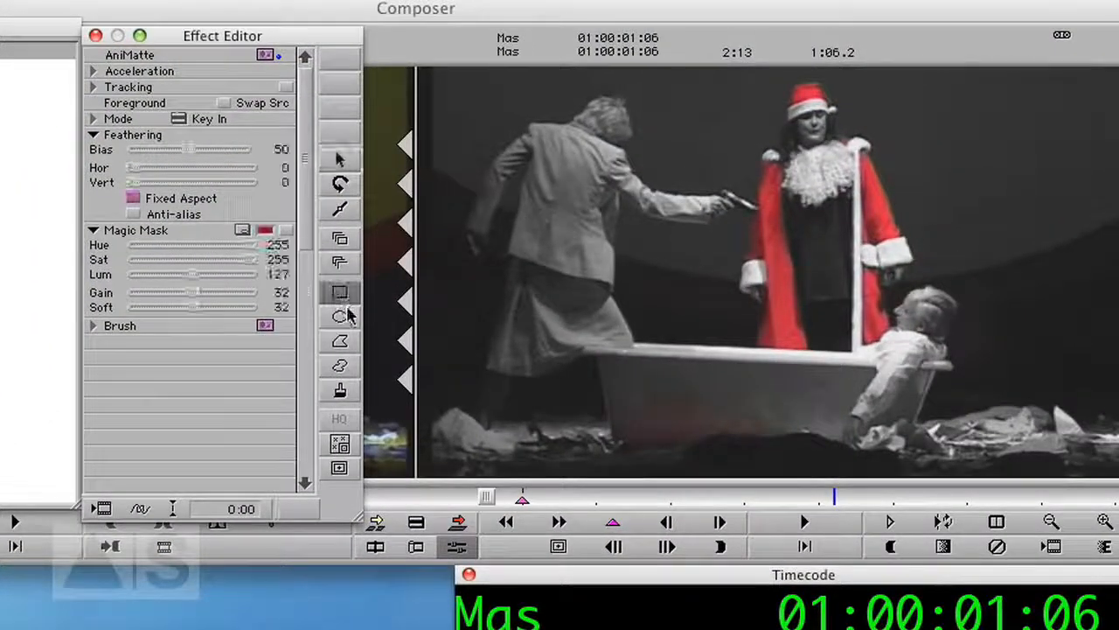
{"action": "left_click_drag", "start_coordinate": [566, 363], "coordinate": [838, 473]}
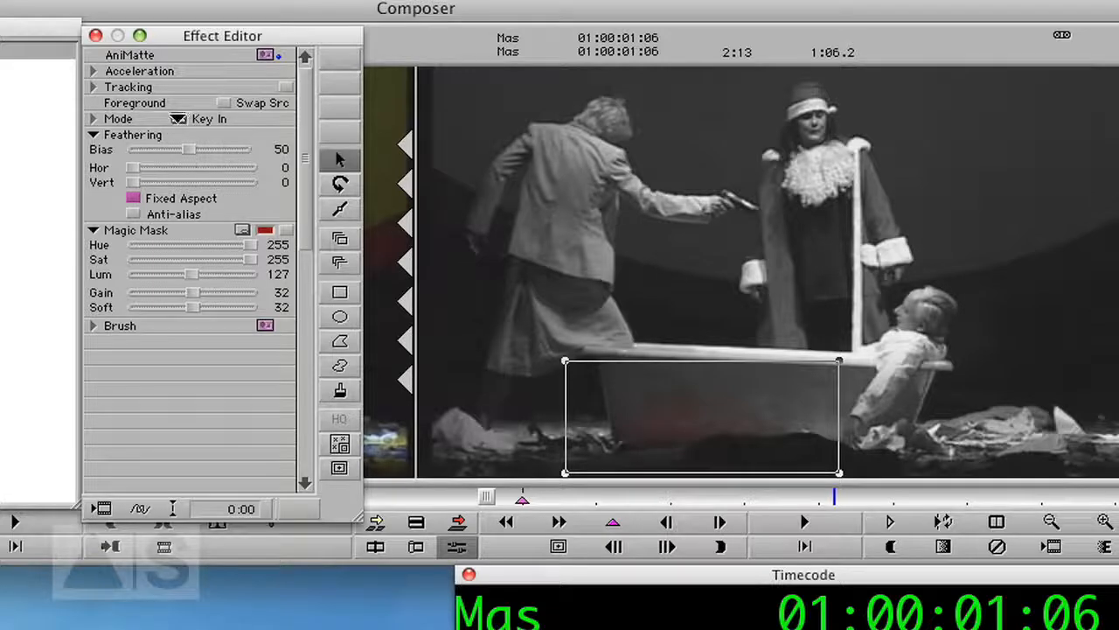
Set the AniMatte mode to Key Out and close the Effect Editor.
{"action": "left_click", "coordinate": [179, 118]}
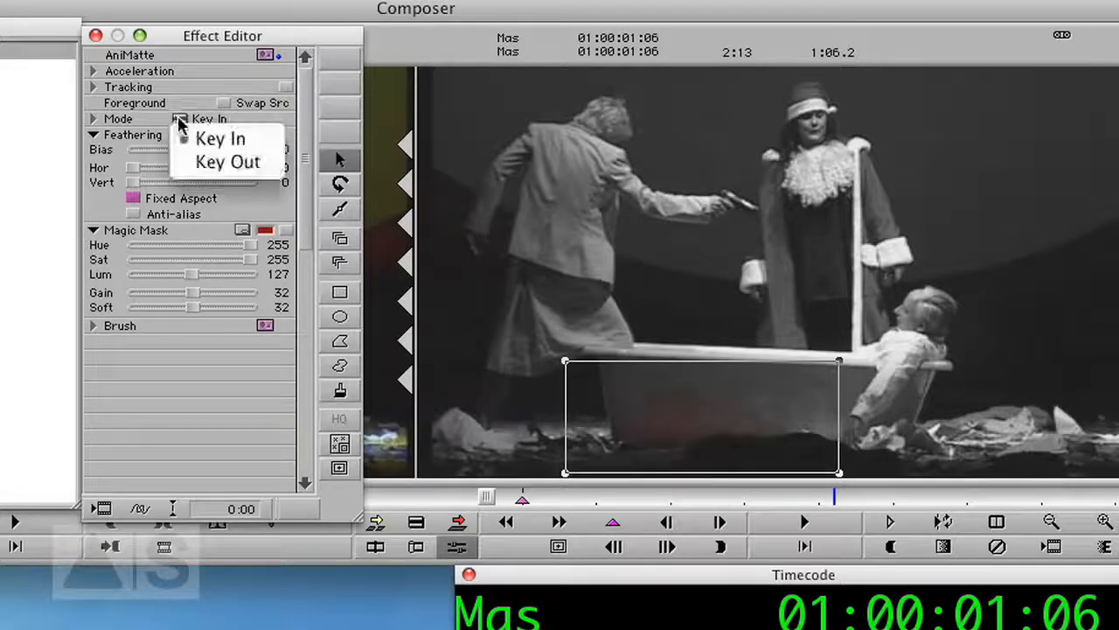
{"action": "left_click", "coordinate": [214, 163]}
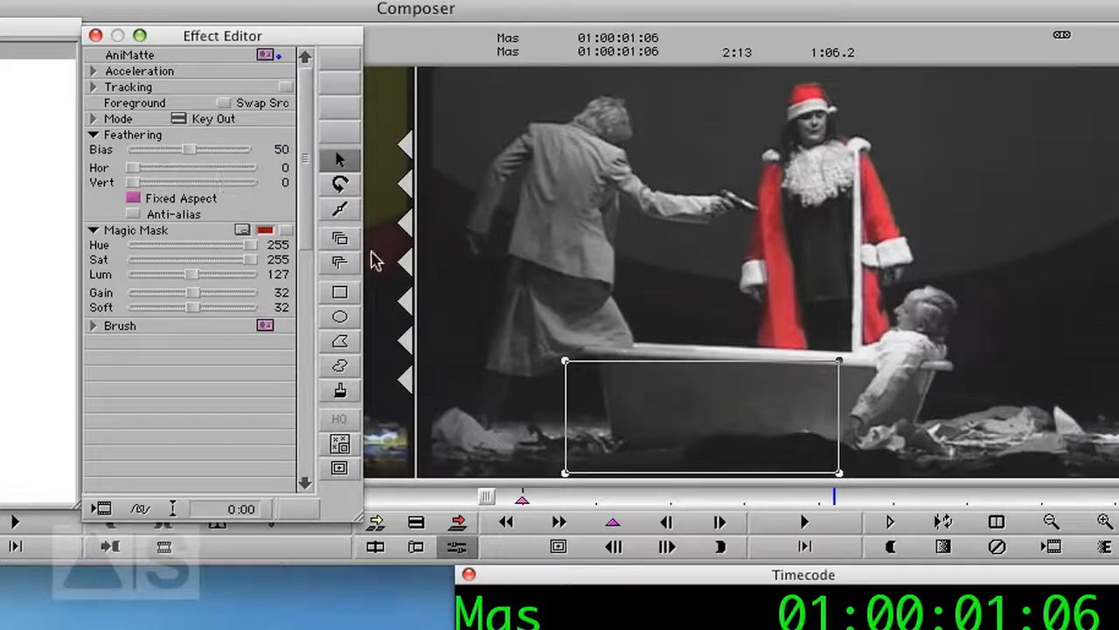
{"action": "left_click", "coordinate": [95, 36]}
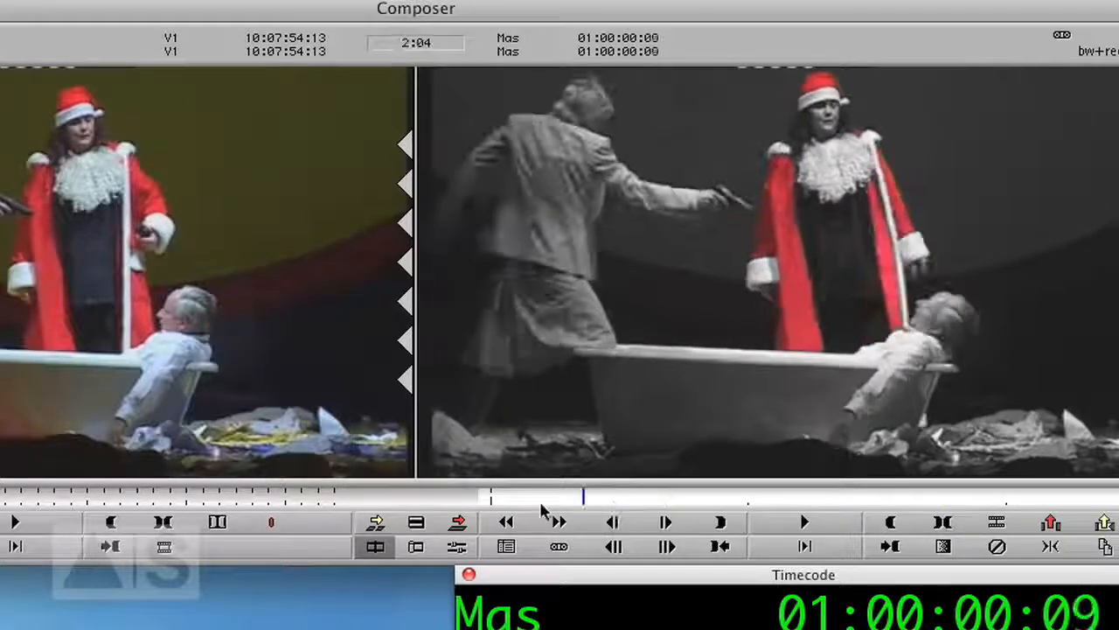
Render the AniMatte effect to the Media drive.
{"action": "left_click_drag", "start_coordinate": [541, 504], "coordinate": [493, 525]}
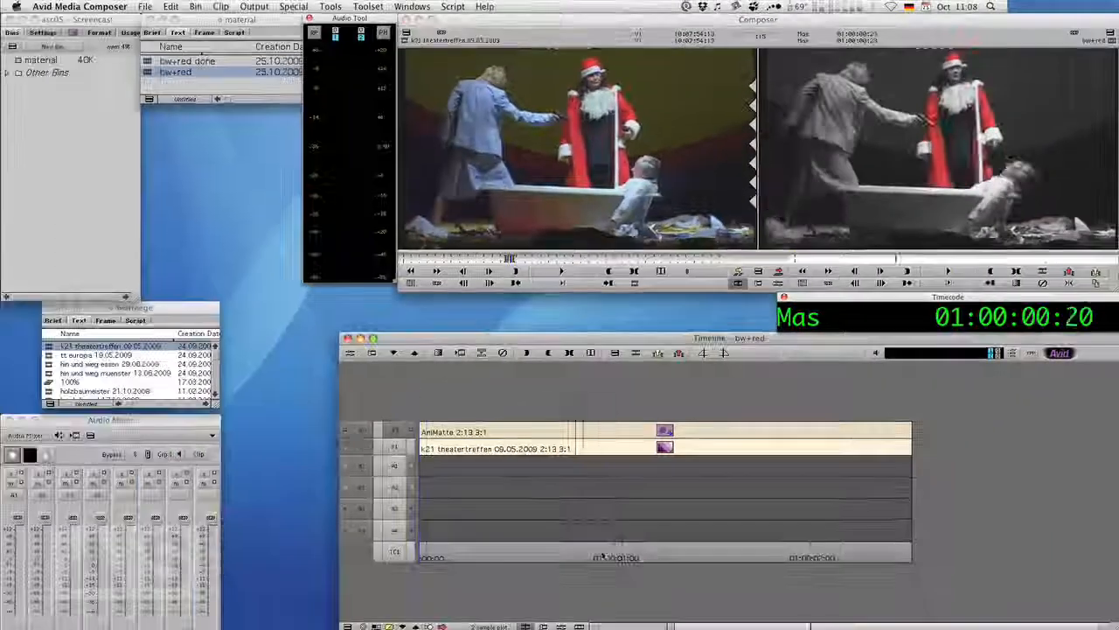
{"action": "left_click_drag", "start_coordinate": [611, 557], "coordinate": [669, 557]}
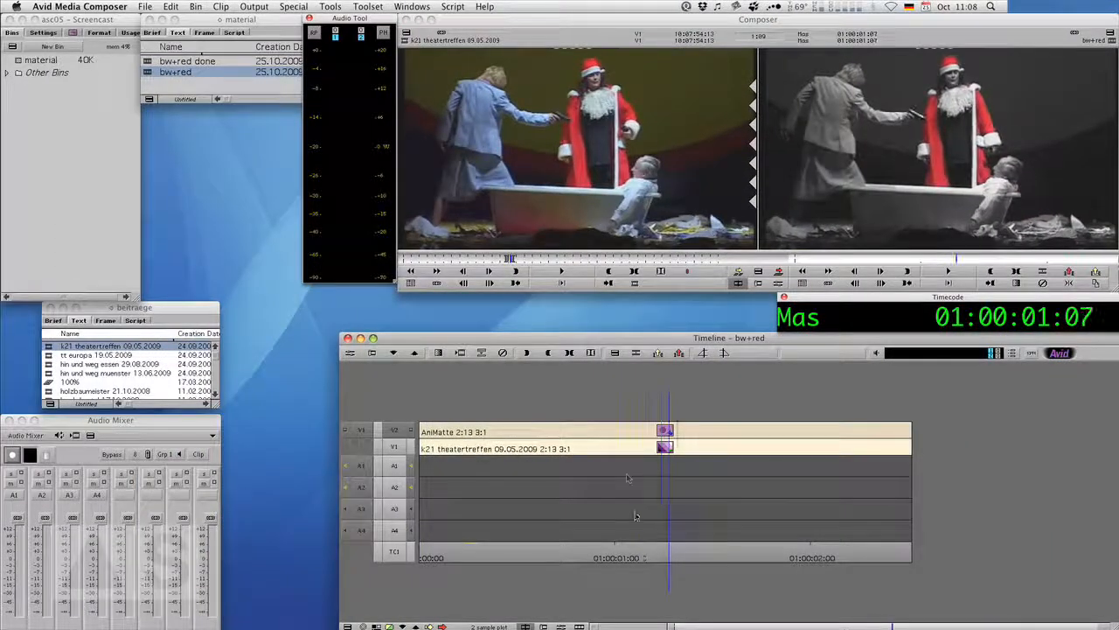
{"action": "left_click", "coordinate": [461, 353]}
{"action": "left_click", "coordinate": [531, 294]}
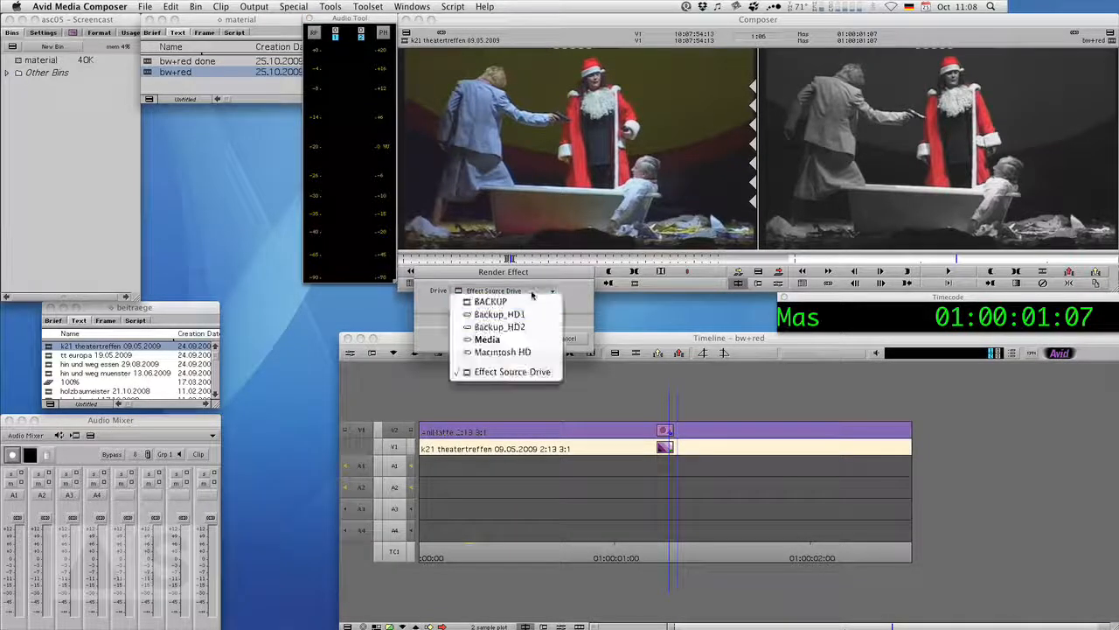
{"action": "left_click", "coordinate": [490, 357]}
{"action": "left_click", "coordinate": [518, 337]}
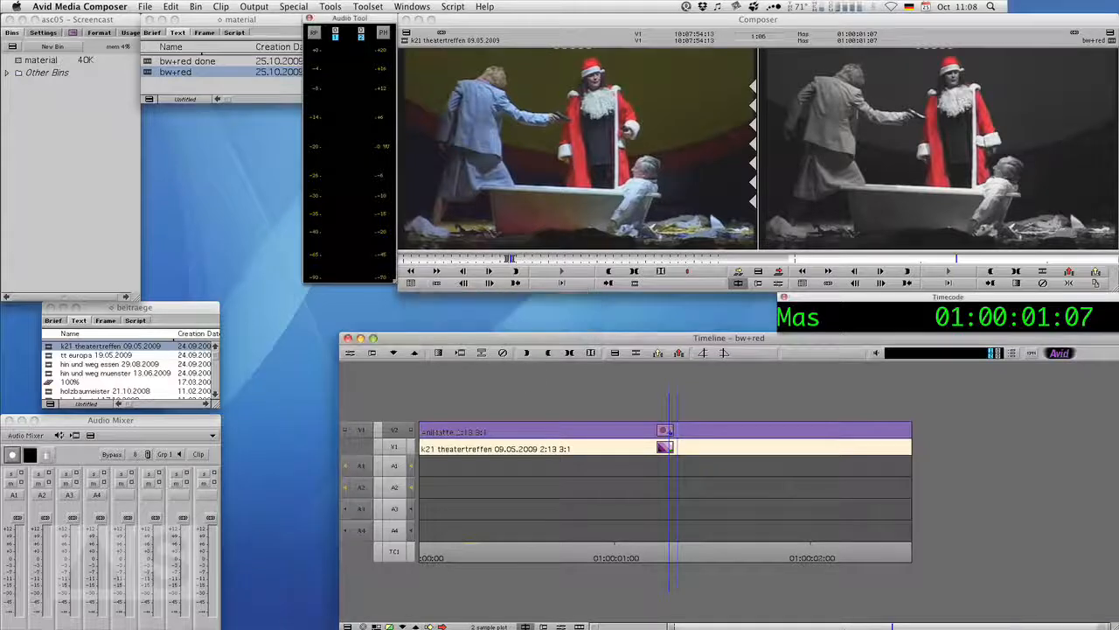
Play the sequence from the start to review the finished color-key effect.
{"action": "left_click_drag", "start_coordinate": [463, 558], "coordinate": [417, 555]}
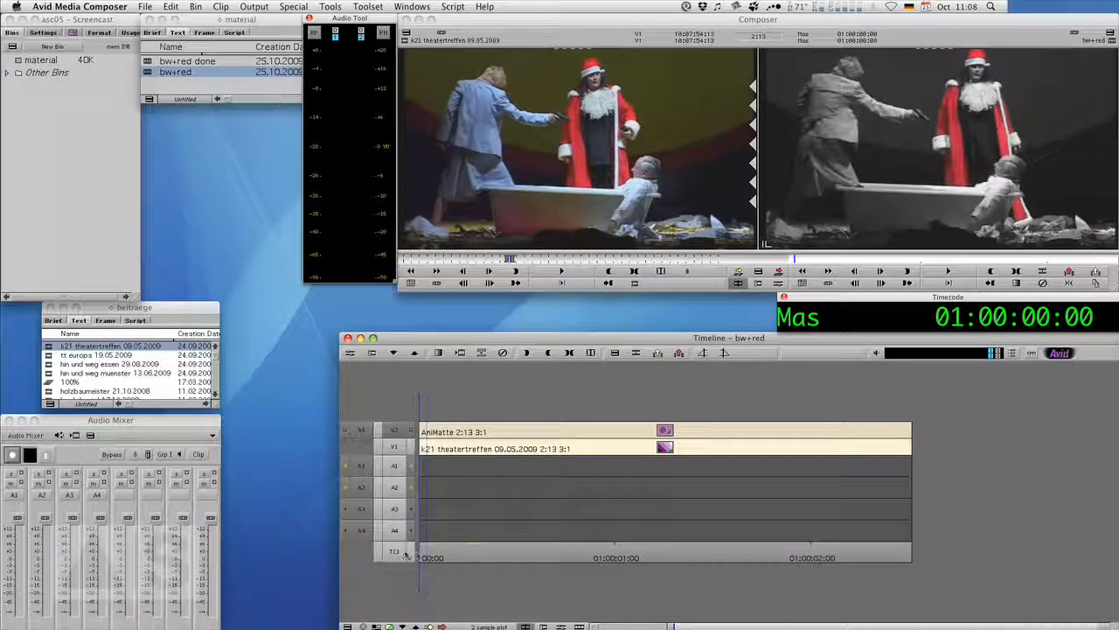
{"action": "key", "text": "space"}
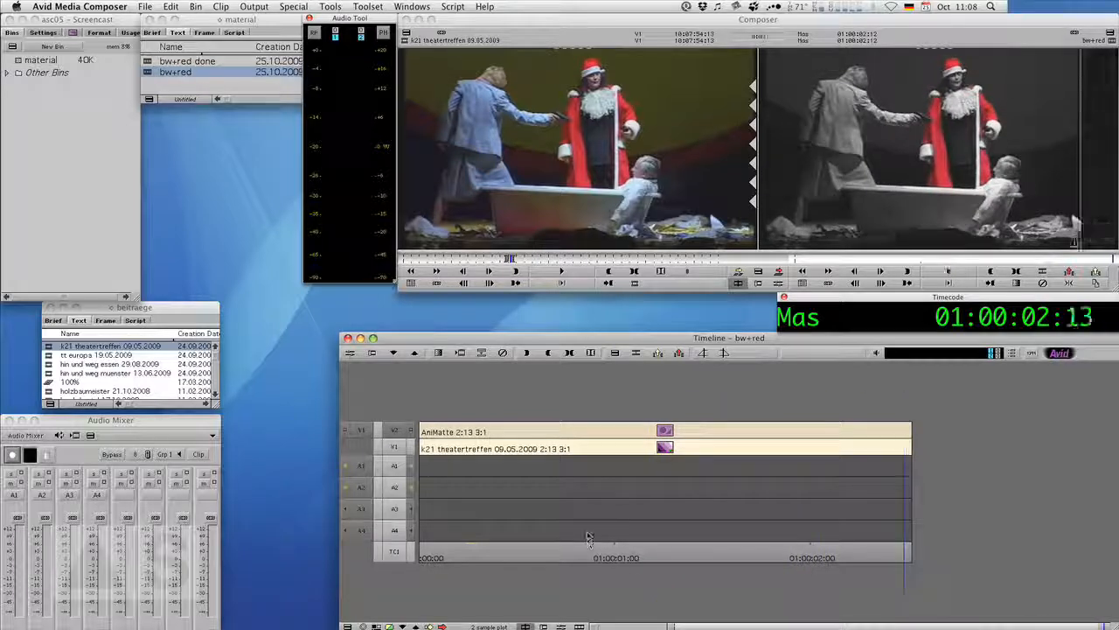
{"action": "left_click_drag", "start_coordinate": [490, 558], "coordinate": [420, 558]}
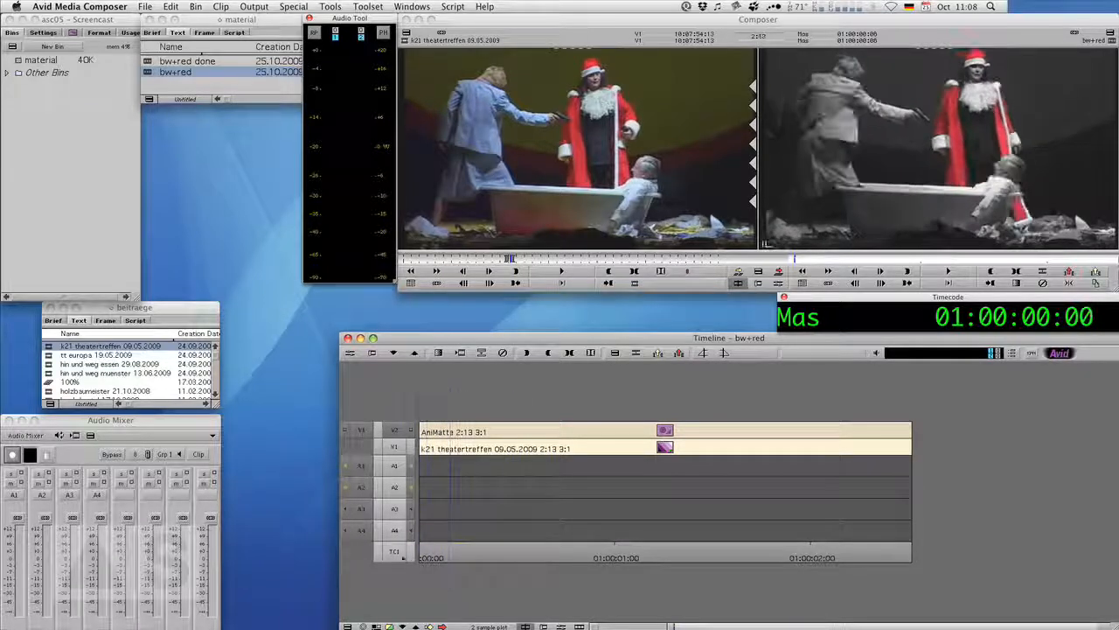
{"action": "key", "text": "space"}
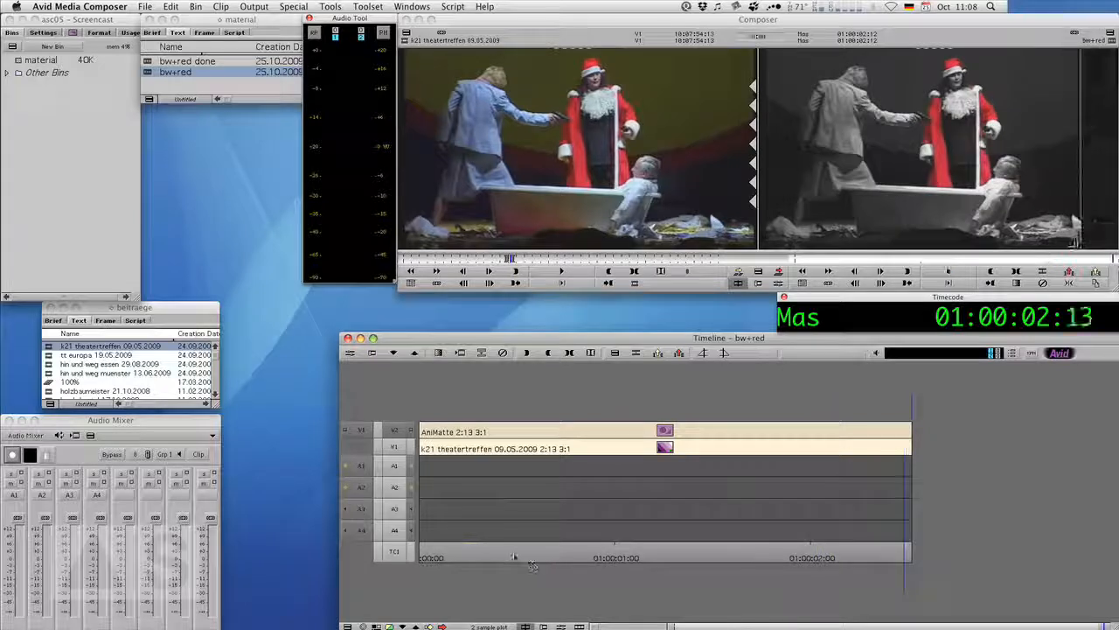
{"action": "mouse_move", "coordinate": [486, 557]}
{"action": "left_mouse_down"}
{"action": "mouse_move", "coordinate": [430, 555]}
{"action": "mouse_move", "coordinate": [518, 555]}
{"action": "mouse_move", "coordinate": [427, 555]}
{"action": "mouse_move", "coordinate": [501, 553]}
{"action": "left_mouse_up"}
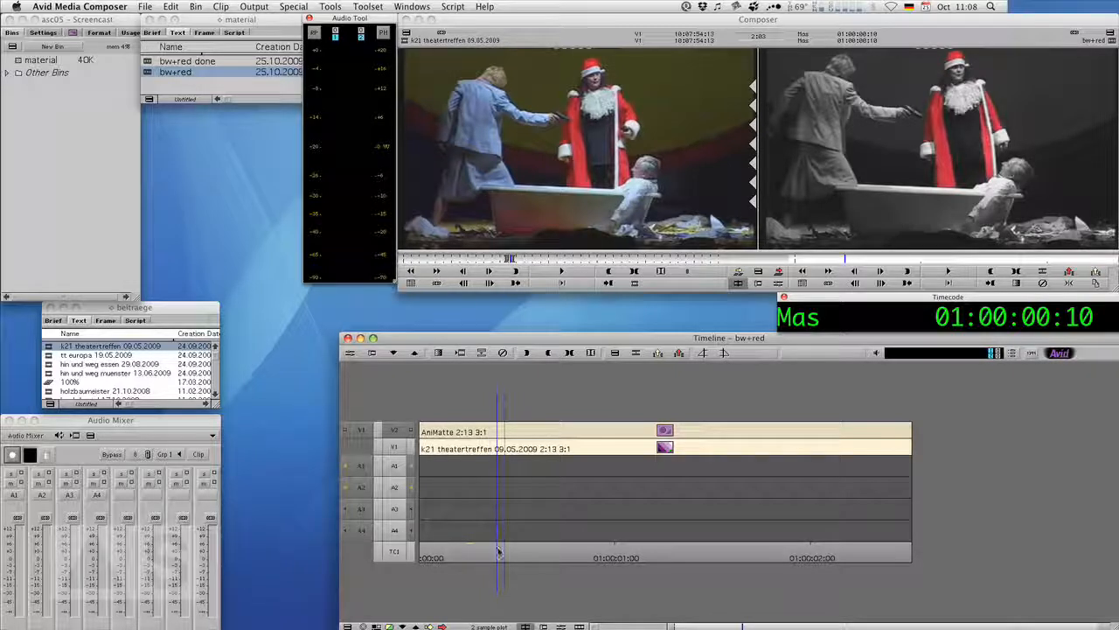
{"action": "left_click_drag", "start_coordinate": [499, 551], "coordinate": [402, 561]}
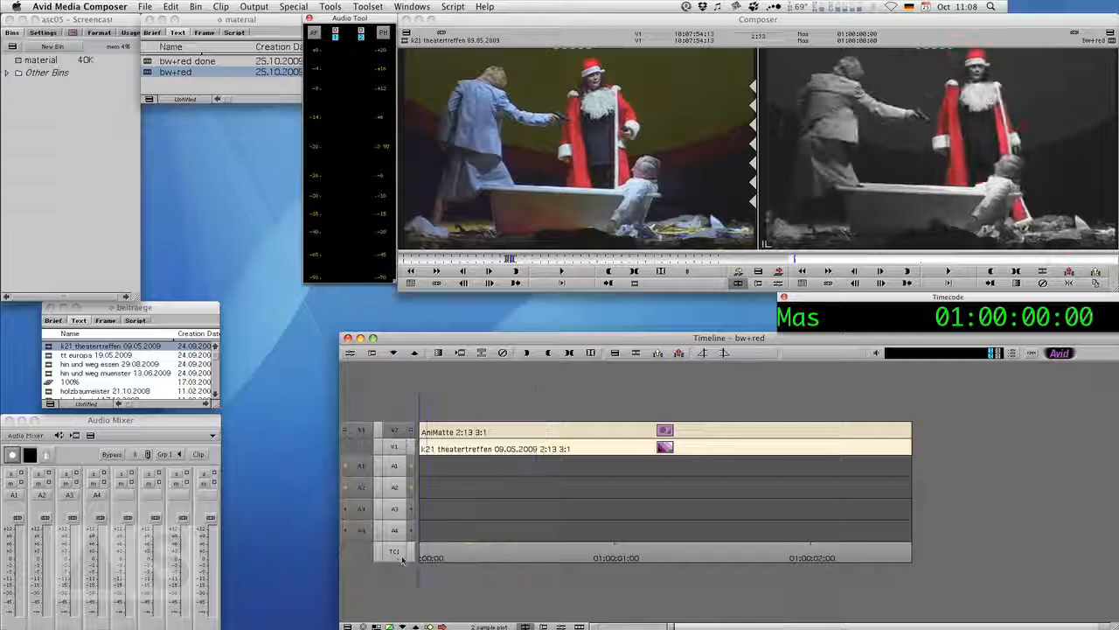
Switch to Firefox and view the Avid Screencast Twitter and Facebook pages.
{"action": "key", "text": "super+Tab"}
{"action": "key", "text": "super+Tab"}
{"action": "key", "text": "super+Tab"}
{"action": "key", "text": "super+Tab"}
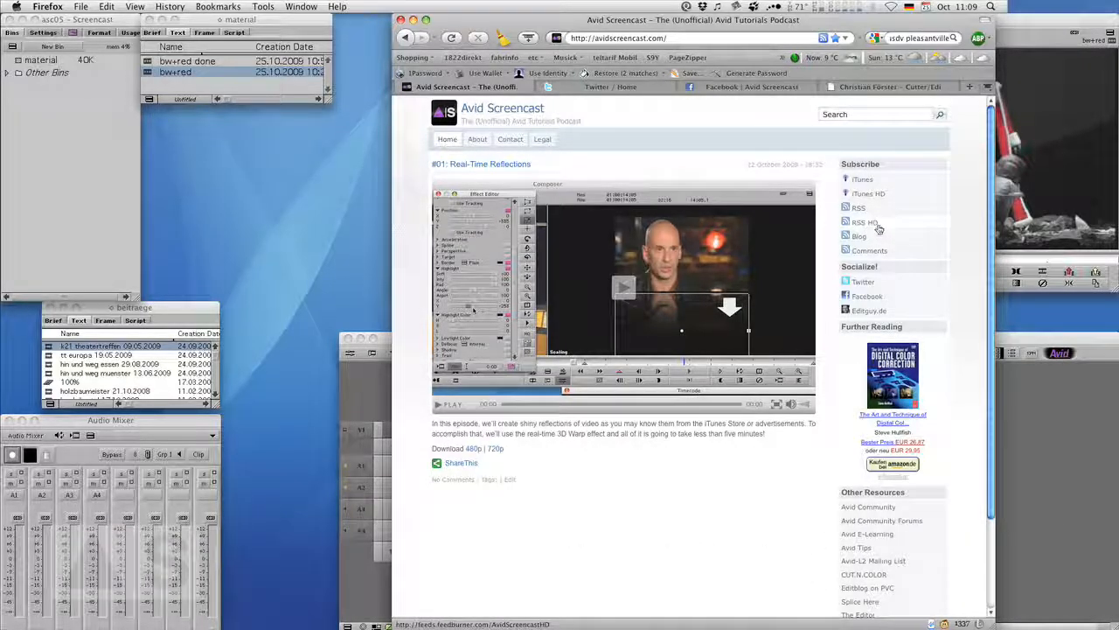
{"action": "left_click", "coordinate": [621, 91]}
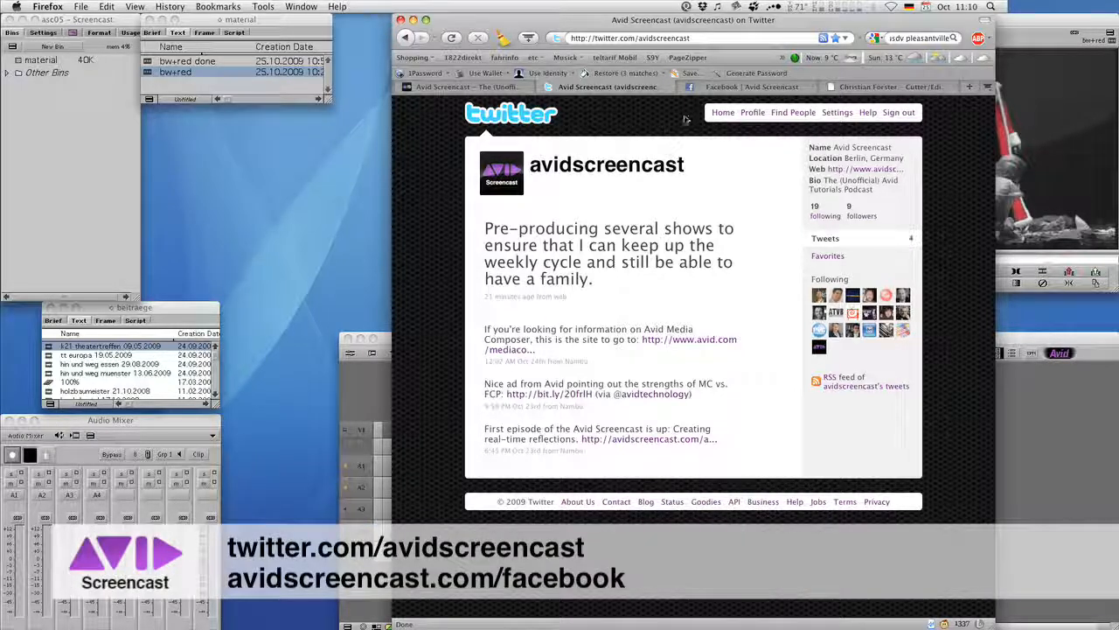
{"action": "left_click", "coordinate": [744, 87]}
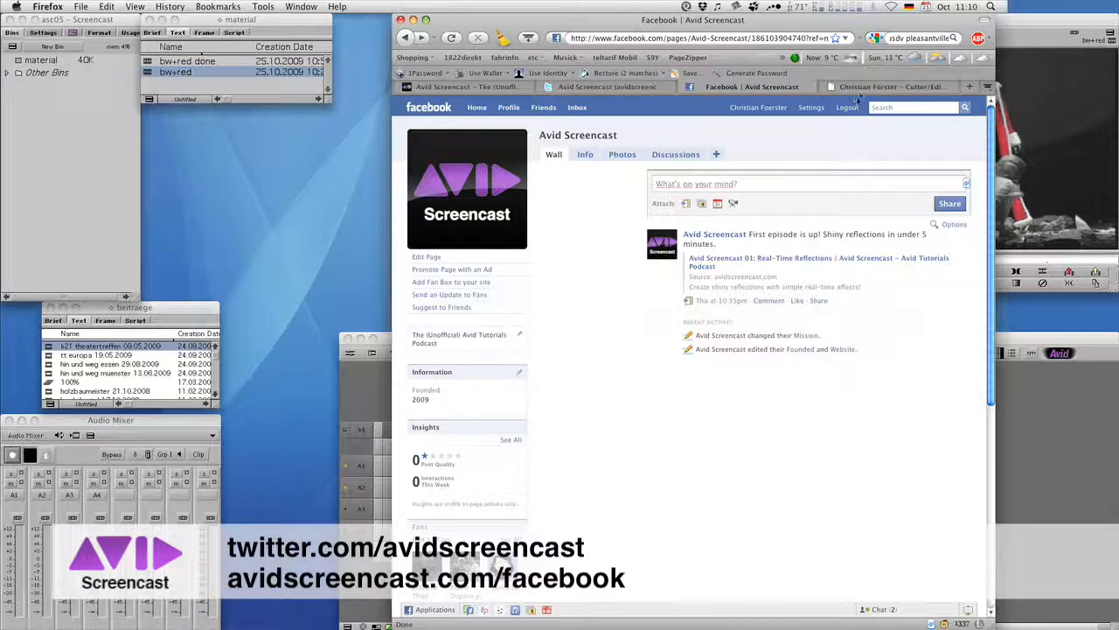
Open the editguy.de tab and scroll through the page.
{"action": "left_click", "coordinate": [855, 87]}
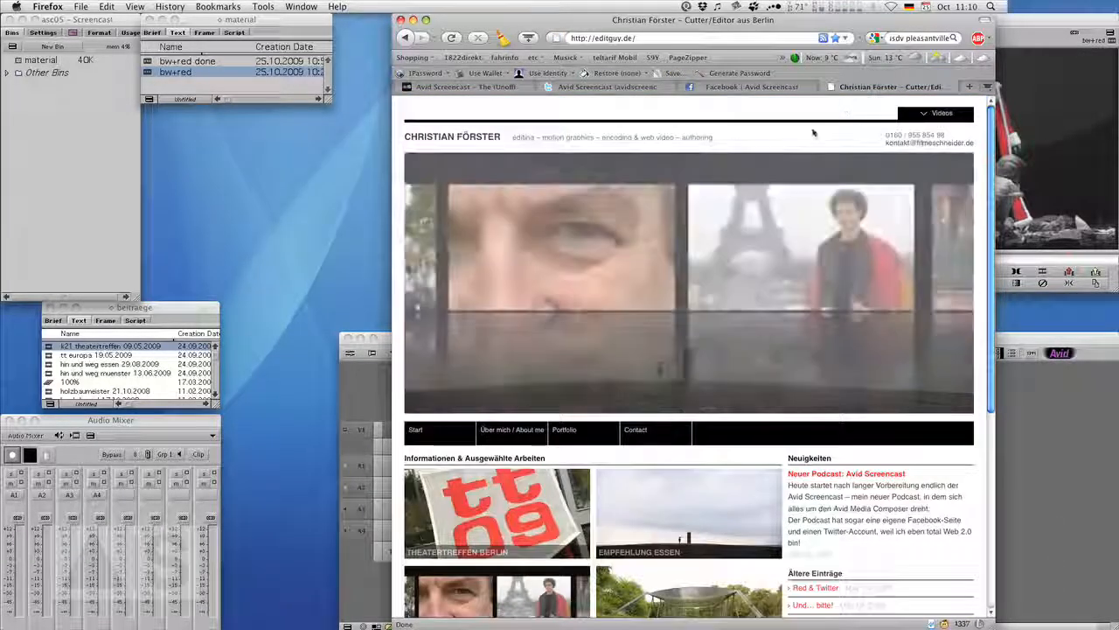
{"action": "scroll", "coordinate": [989, 152], "scroll_direction": "down", "scroll_amount": 1}
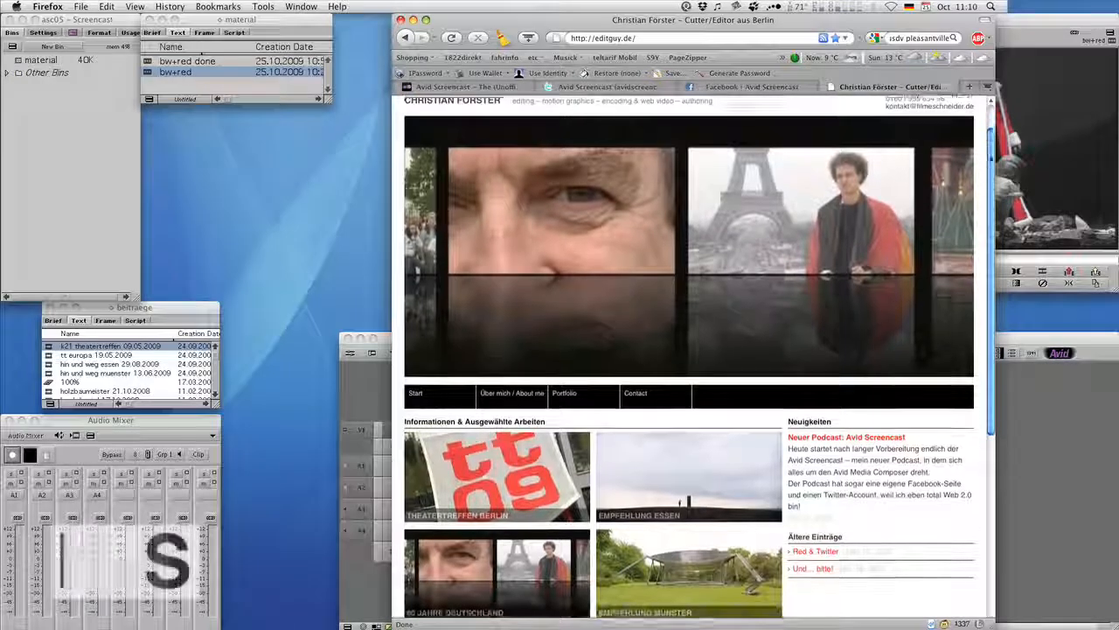
{"action": "scroll", "coordinate": [859, 169], "scroll_direction": "up", "scroll_amount": 1}
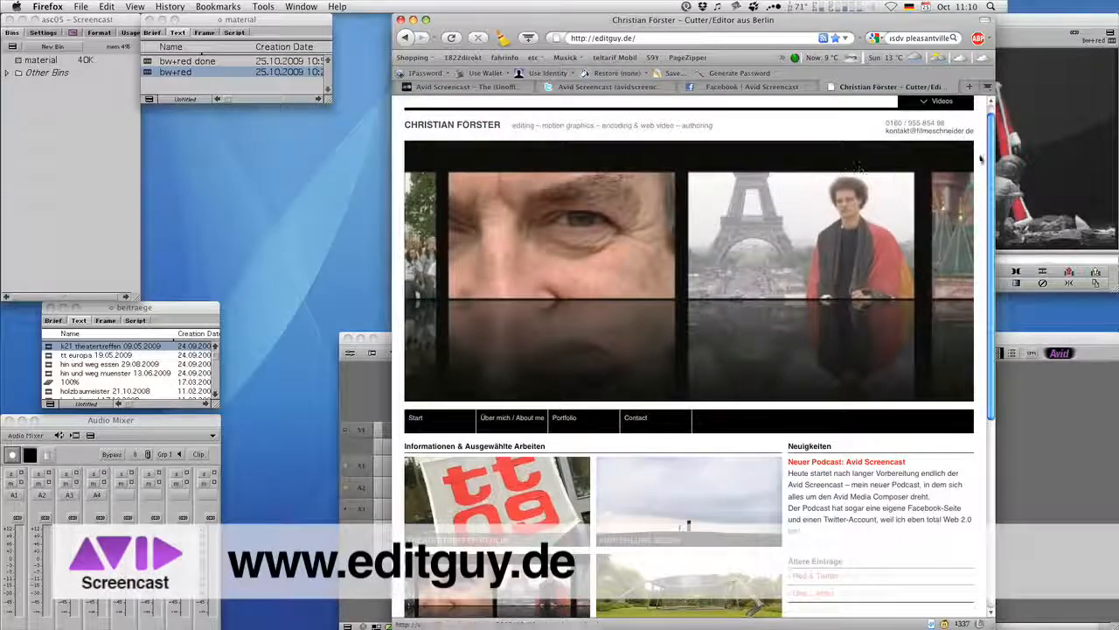
{"action": "scroll", "coordinate": [977, 217], "scroll_direction": "down", "scroll_amount": 5}
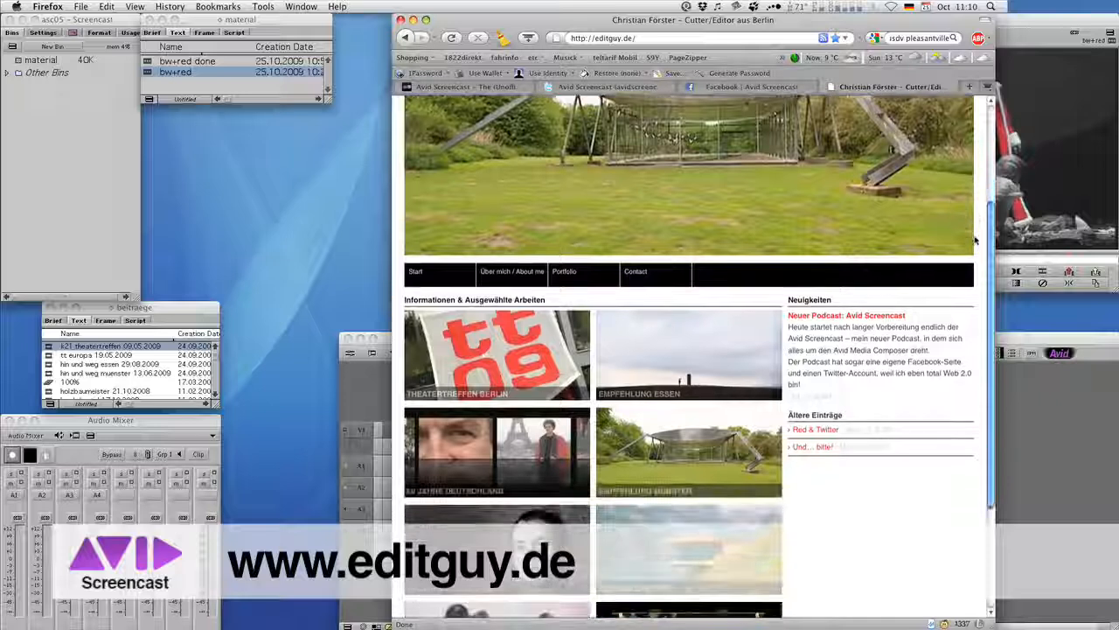
{"action": "scroll", "coordinate": [993, 144], "scroll_direction": "up", "scroll_amount": 6}
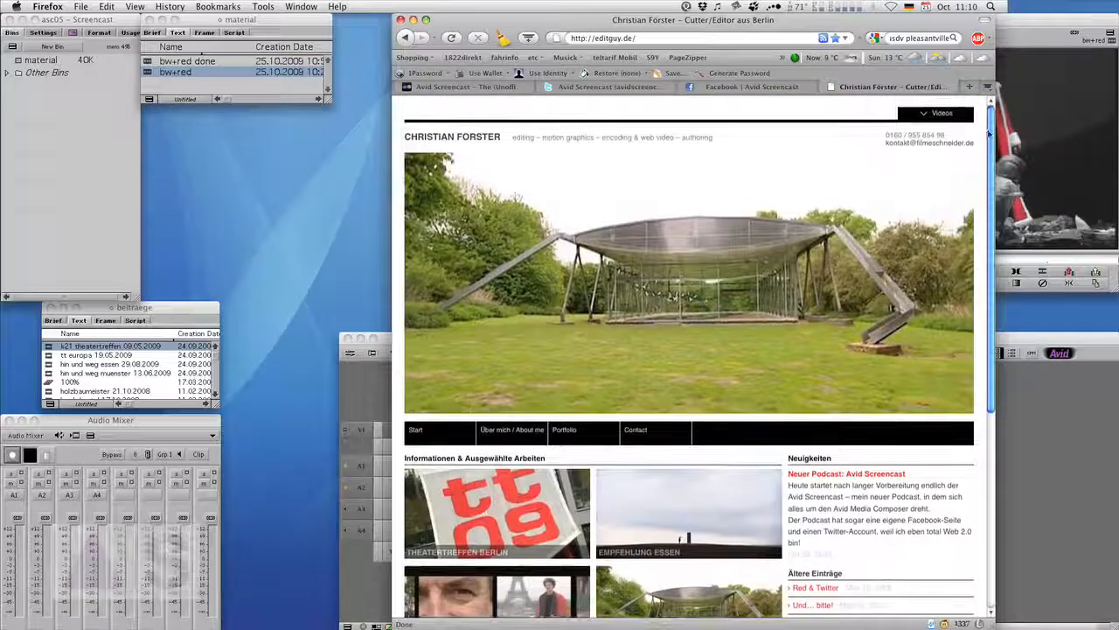